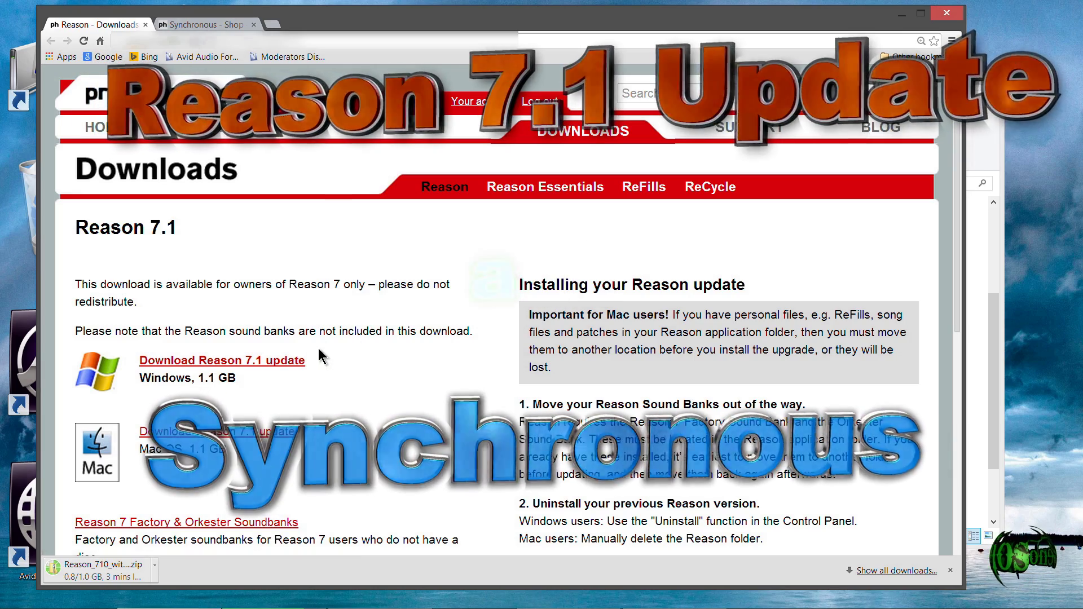
Review the Synchronous shop page and the Reason 7.1 installation instructions on the Downloads page
click(200, 24)
scroll(541, 270, up, 2)
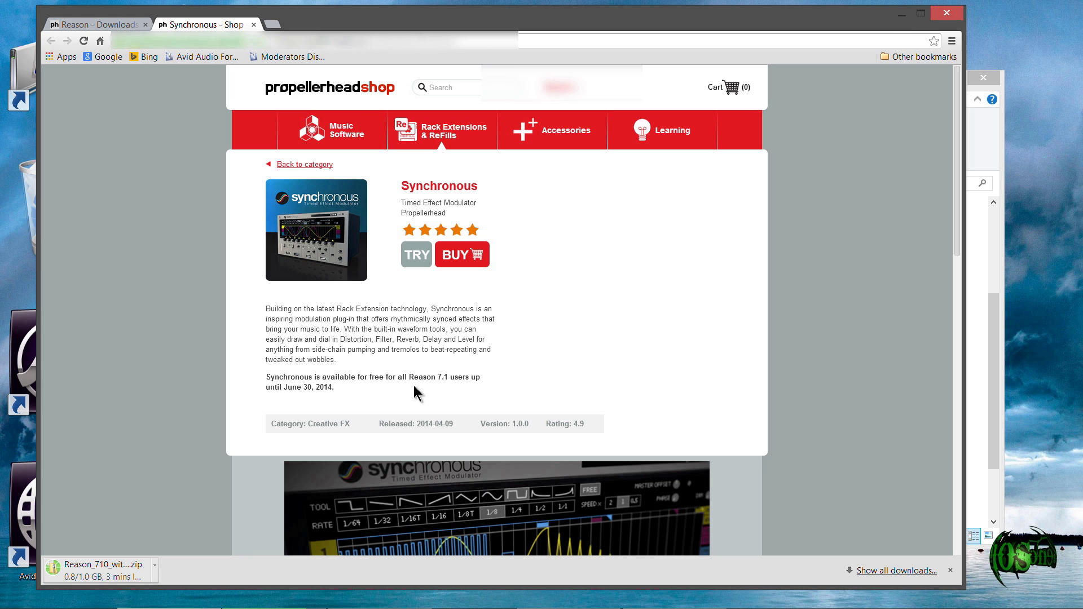
key(ctrl+shift+Tab)
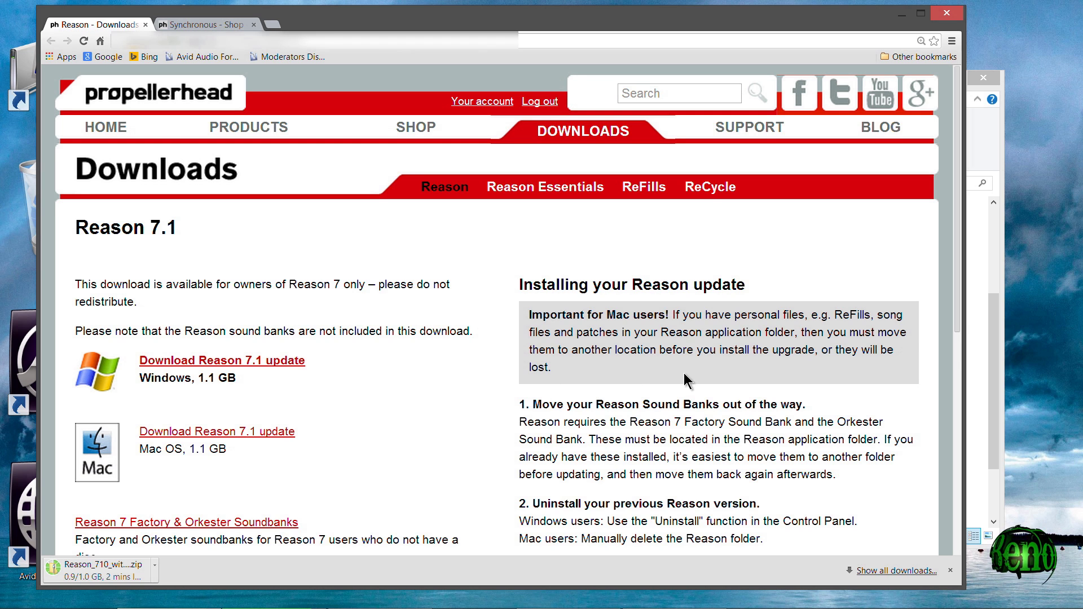
scroll(684, 383, down, 3)
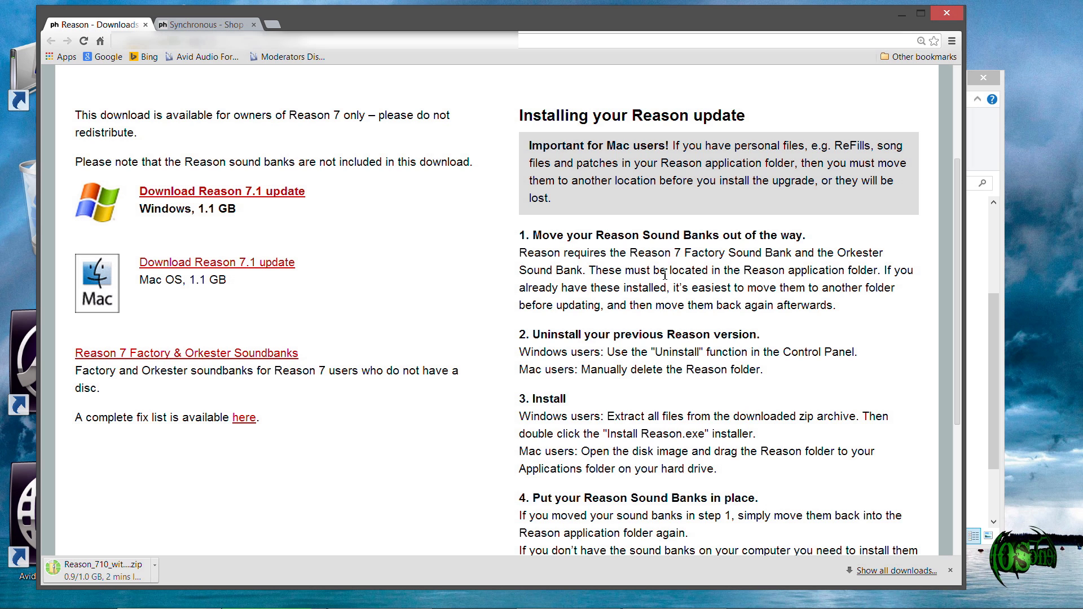
Move the Factory Sound Bank and Orkester files out of the Reason program folder with administrator permission, then close the folder
click(985, 138)
drag(446, 238, 1057, 241)
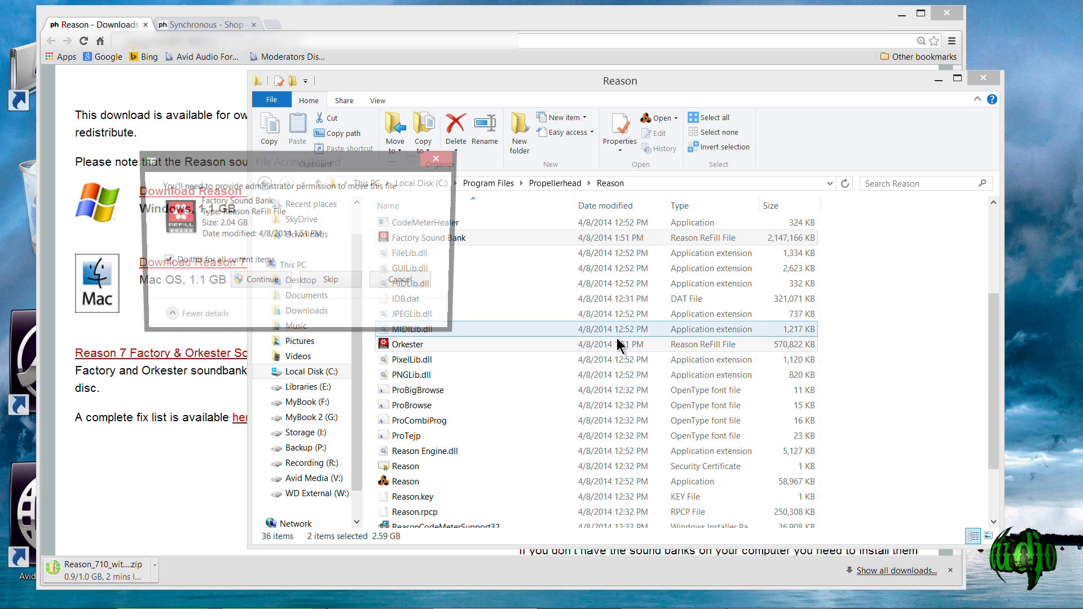
click(259, 285)
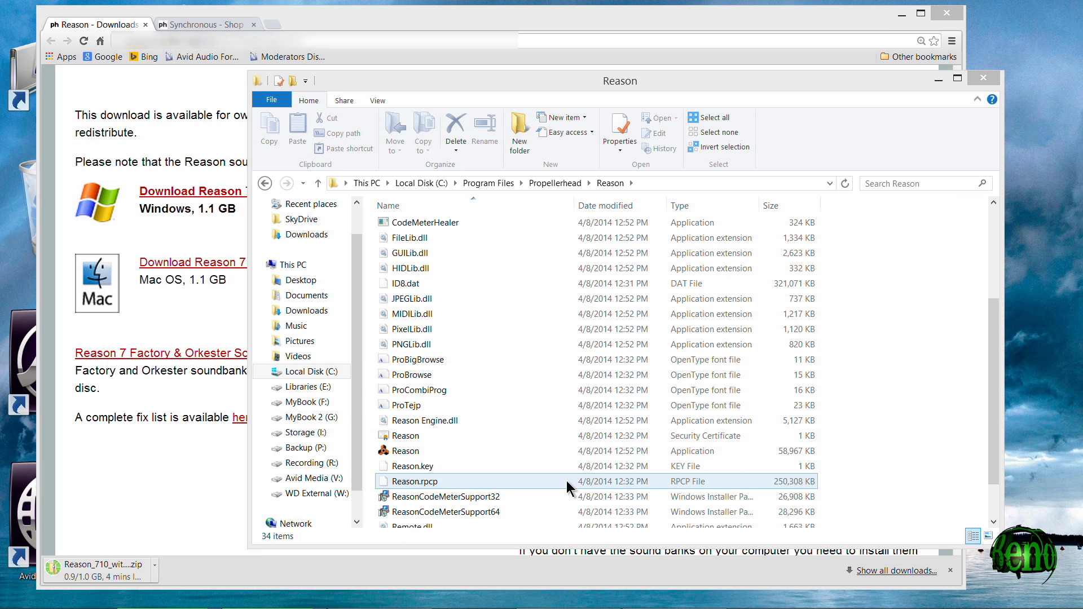
click(983, 77)
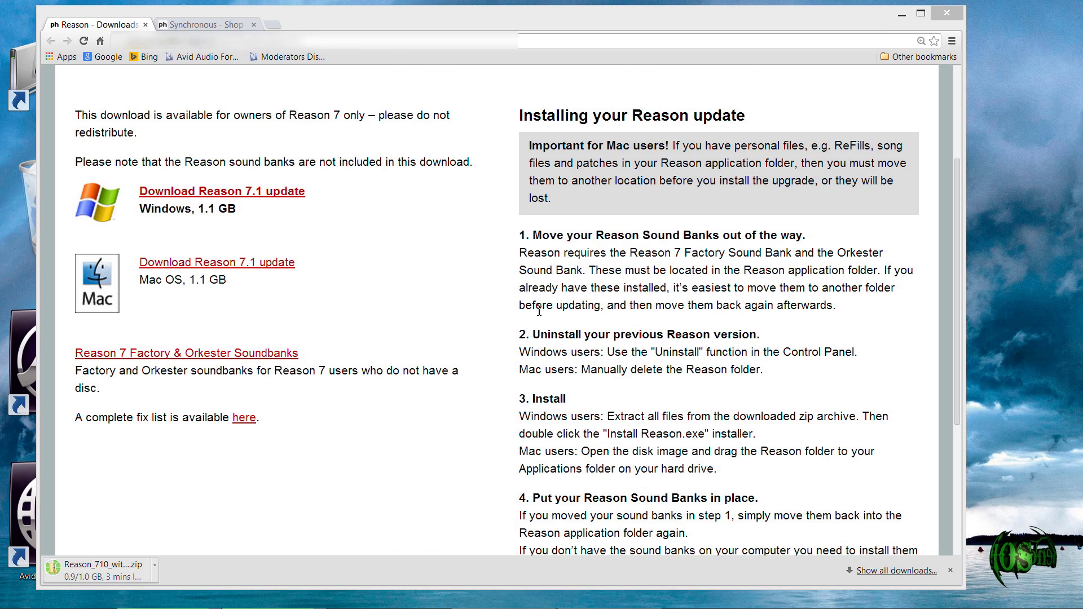
Uninstall the previous Reason version through the Windows Control Panel
key(super+i)
click(928, 79)
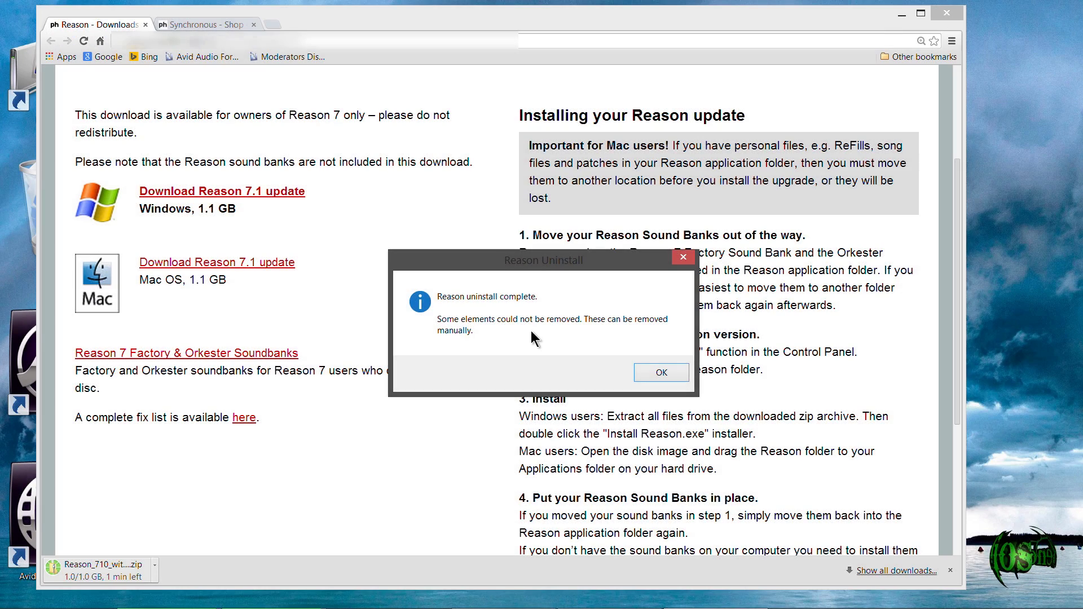
click(659, 372)
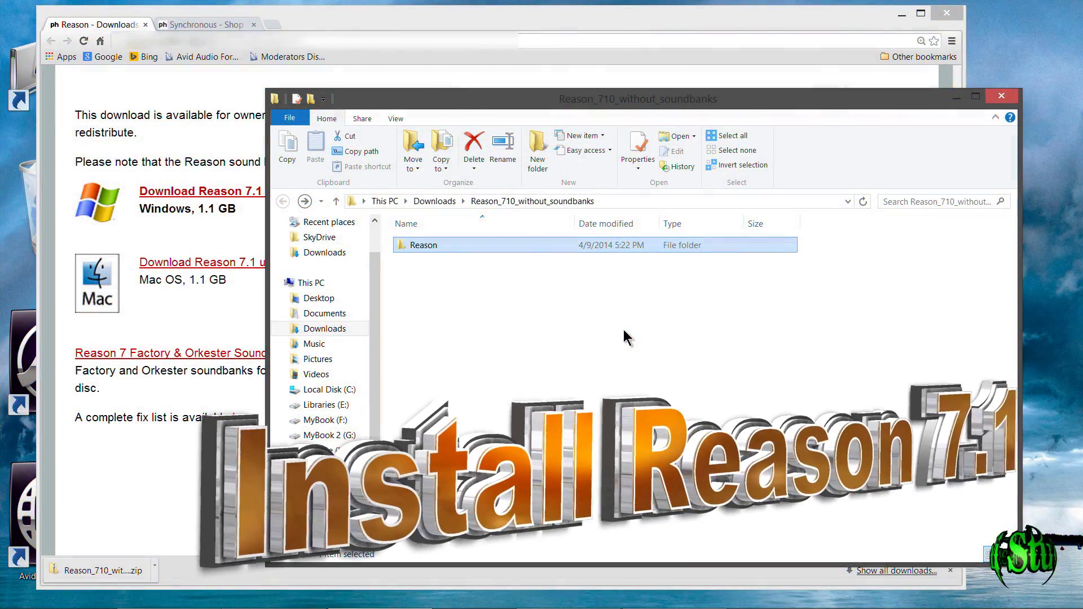
Launch the Install Reason application from the extracted Reason_710_without_soundbanks download and close the folder window
double_click(436, 246)
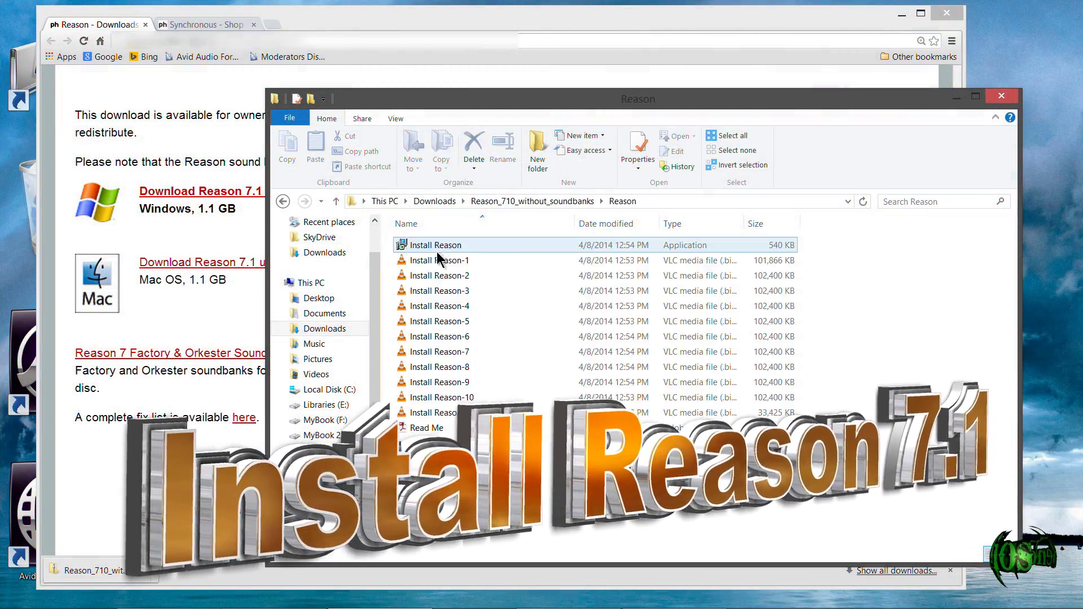
double_click(437, 246)
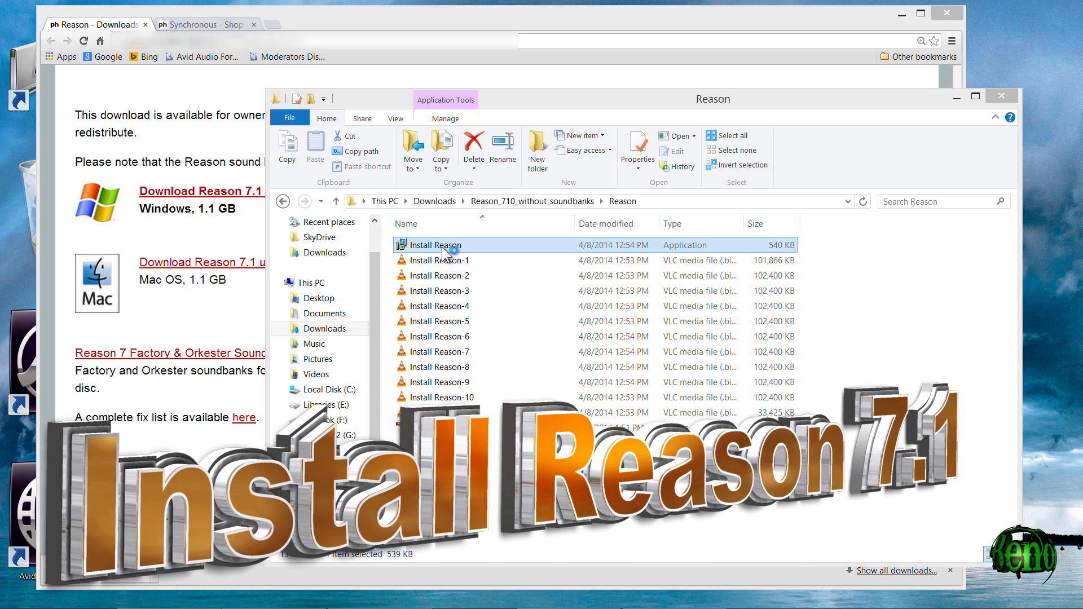
click(545, 340)
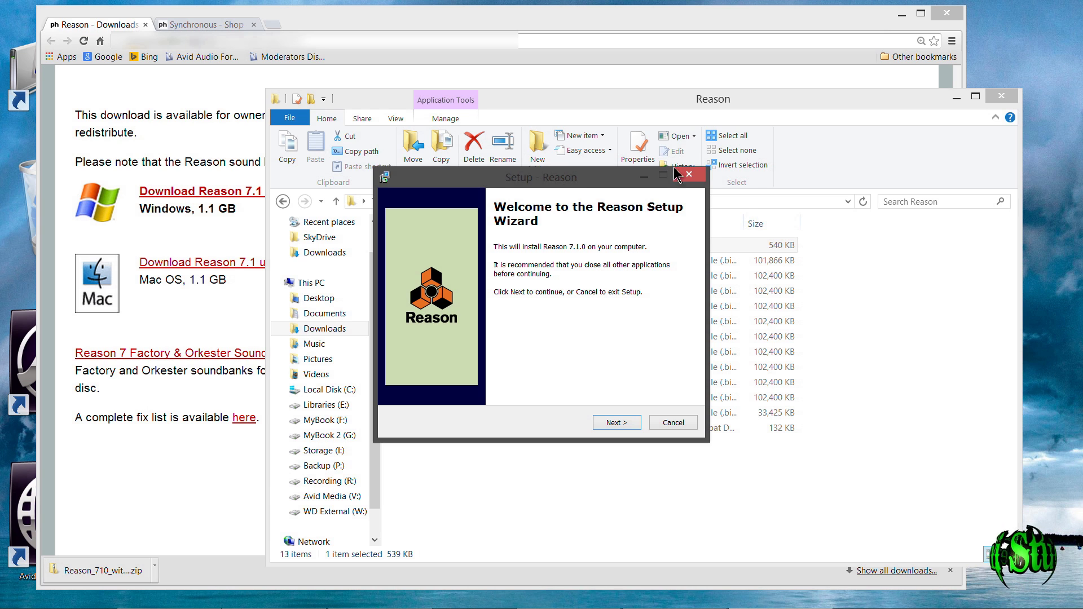
click(1002, 96)
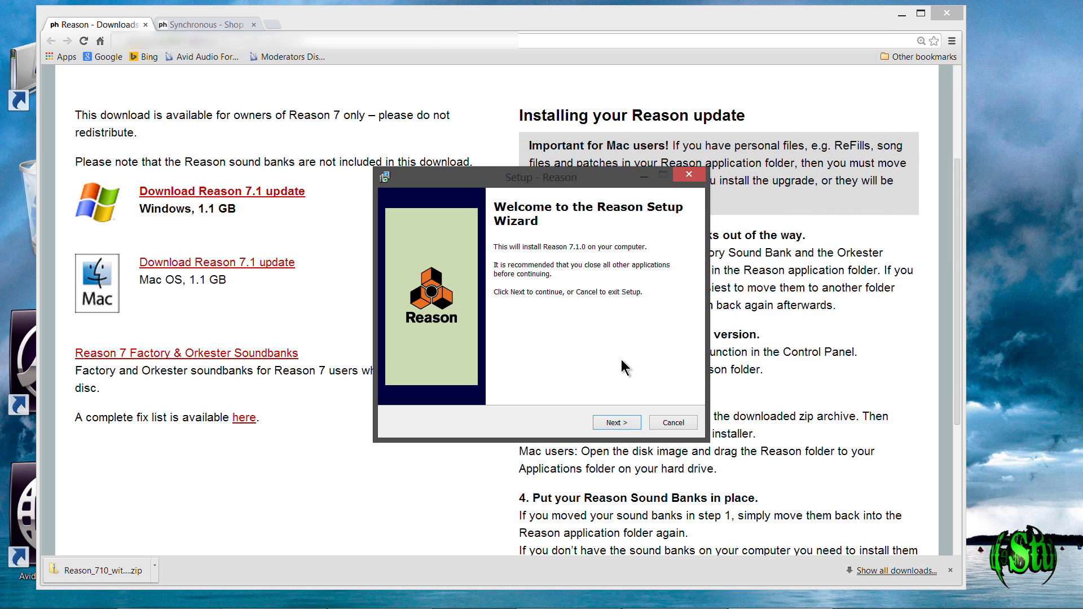
Install Reason 7.1.0 into C:\Program Files\Propellerhead\Reason, finish the setup wizard and close the browser
click(614, 425)
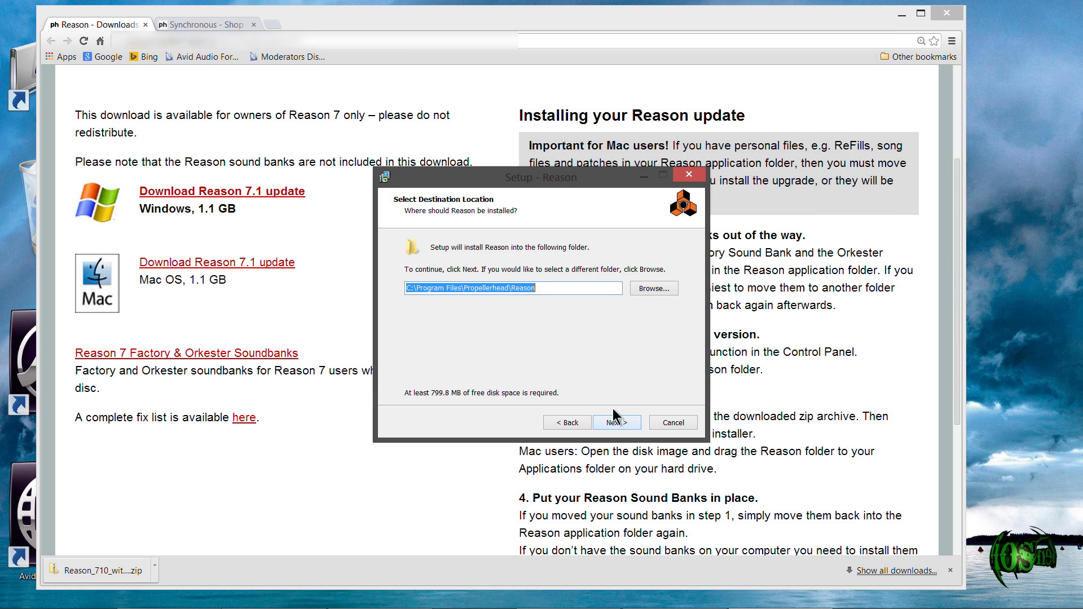
click(616, 424)
click(575, 379)
click(612, 423)
click(609, 423)
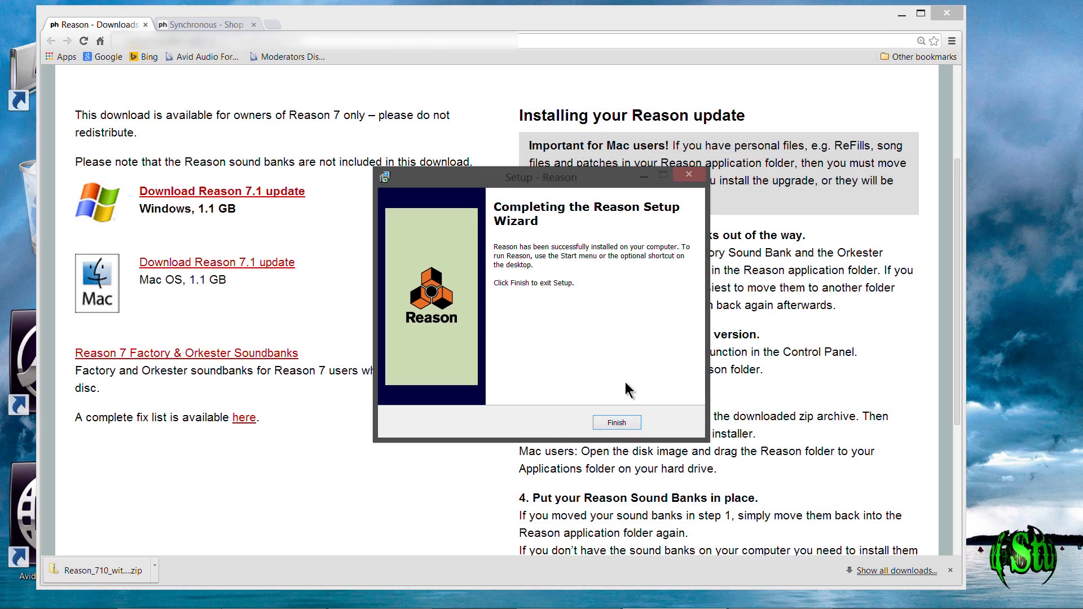
click(617, 423)
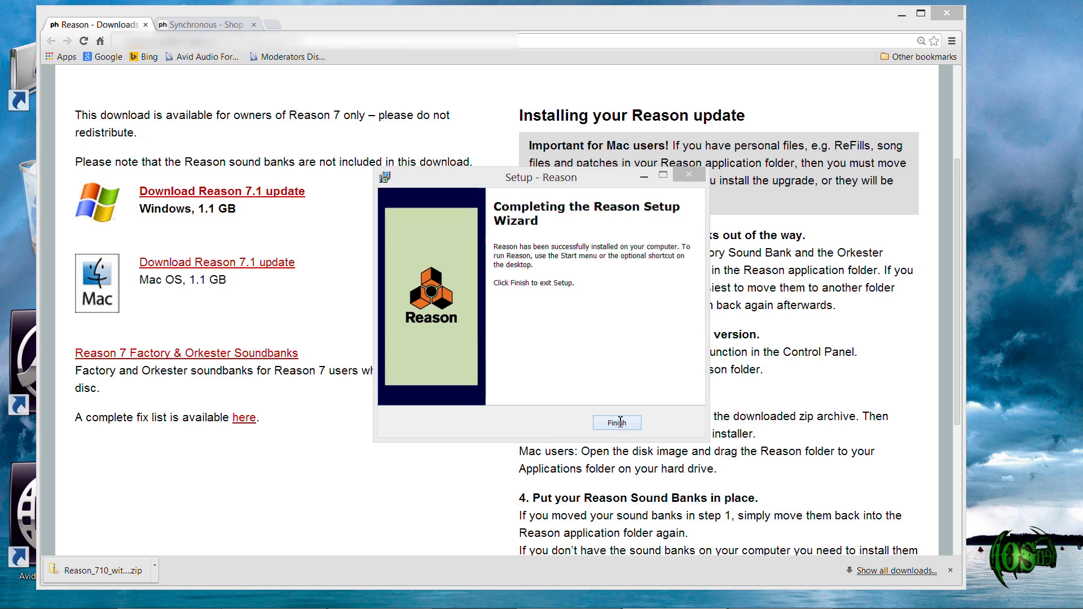
click(939, 13)
Move the Factory Sound Bank and Orkester files from the desktop back into the Propellerhead Reason folder and close it
drag(317, 285, 341, 76)
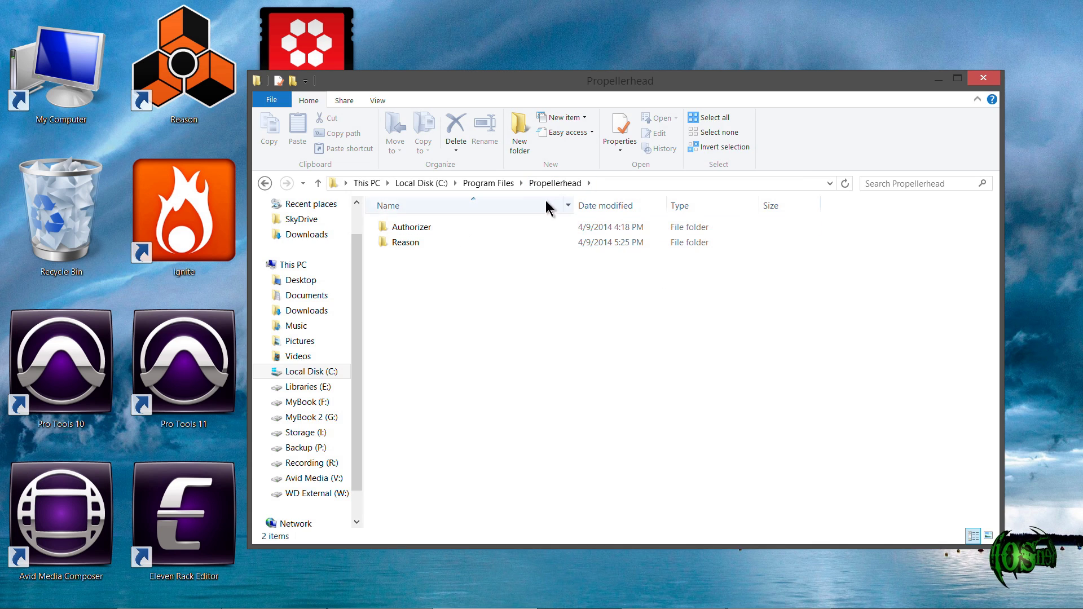
double_click(412, 242)
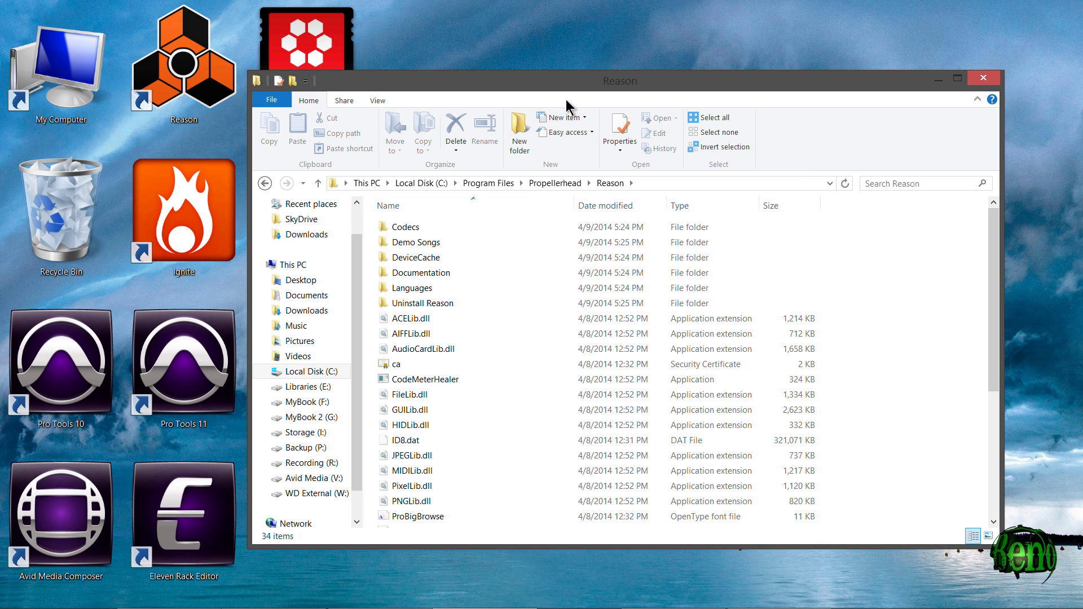
drag(528, 85, 608, 86)
drag(305, 57, 604, 434)
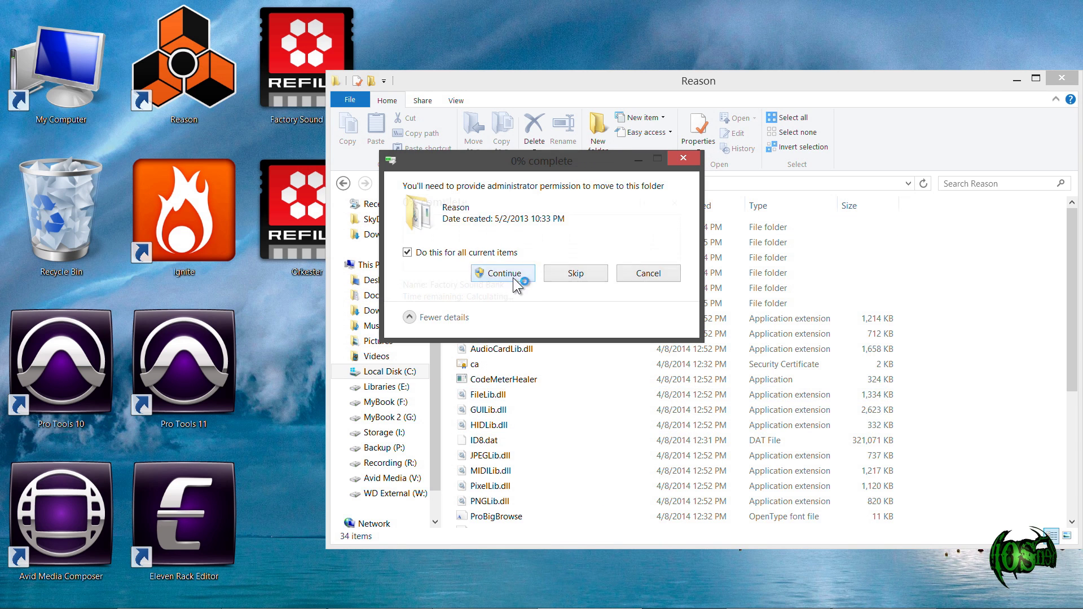
click(483, 273)
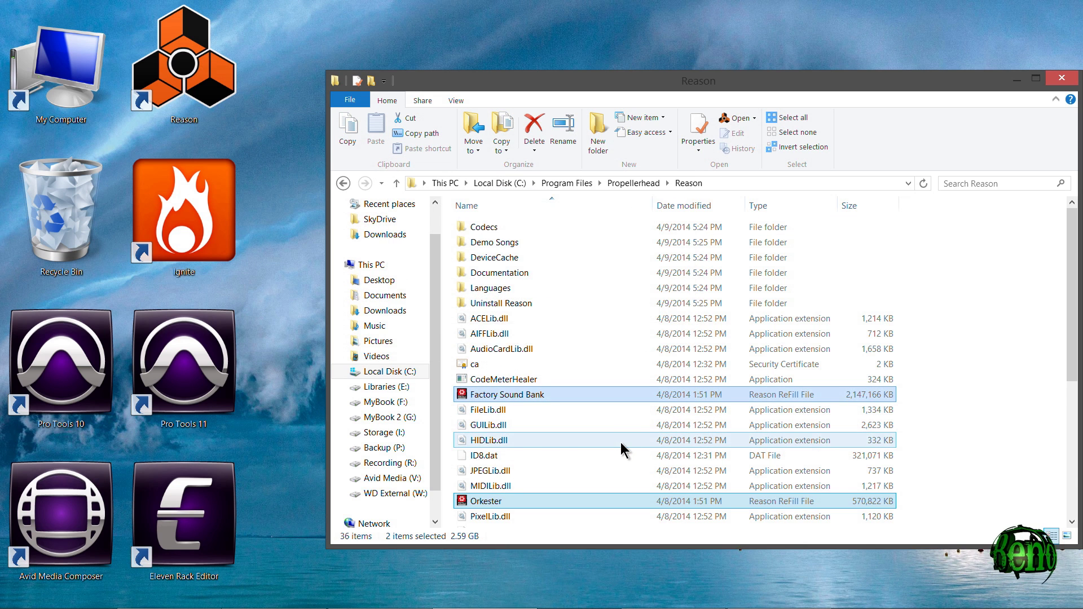
scroll(628, 438, down, 5)
drag(975, 86, 883, 94)
key(alt+F4)
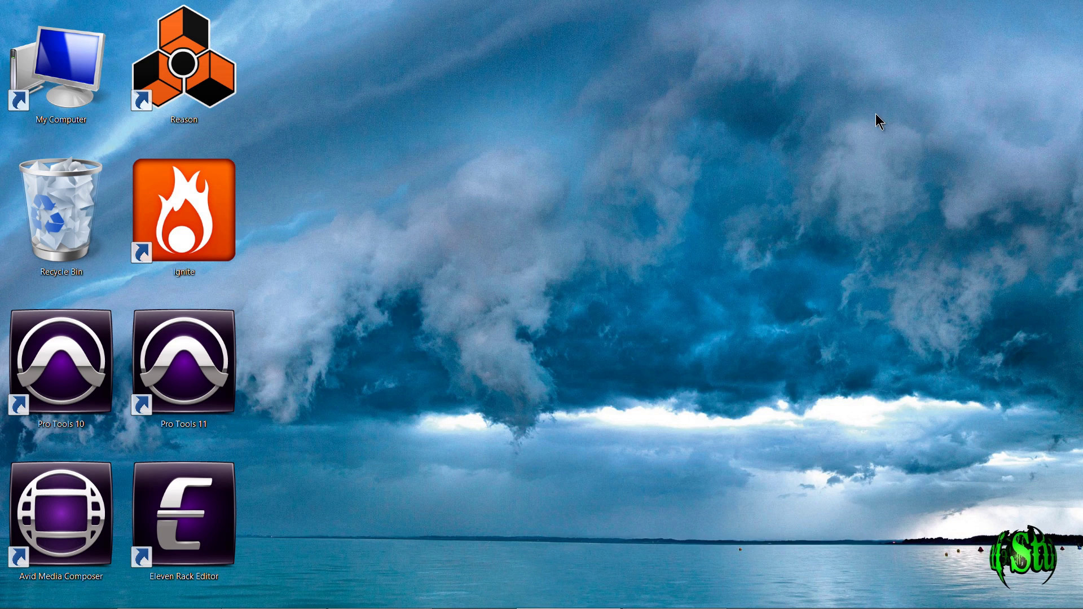
Launch Reason, accept its license agreement and check the installed version in the About Reason window
double_click(178, 76)
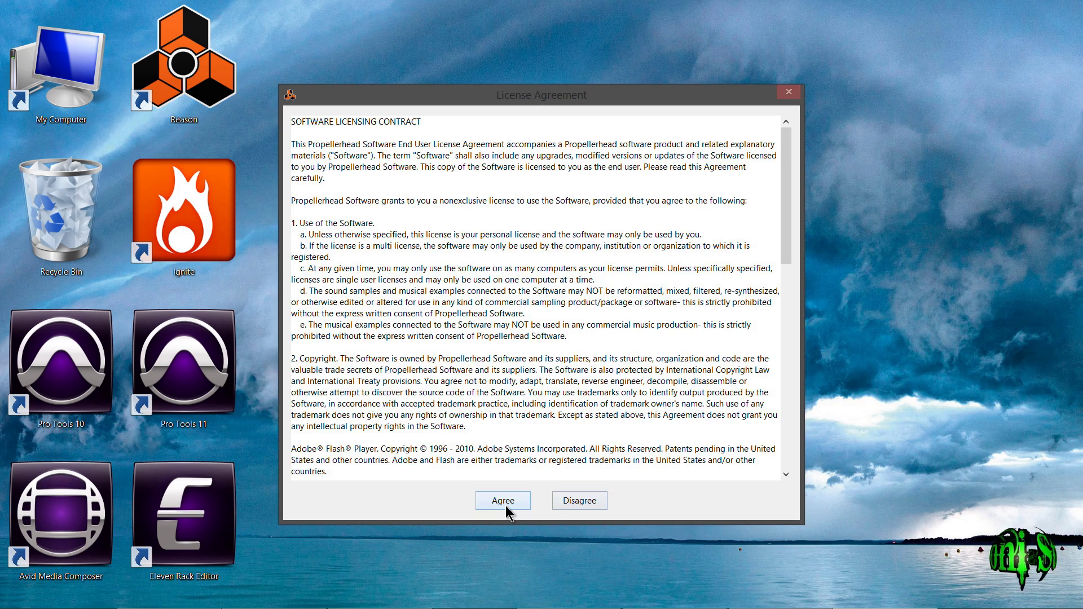
click(510, 501)
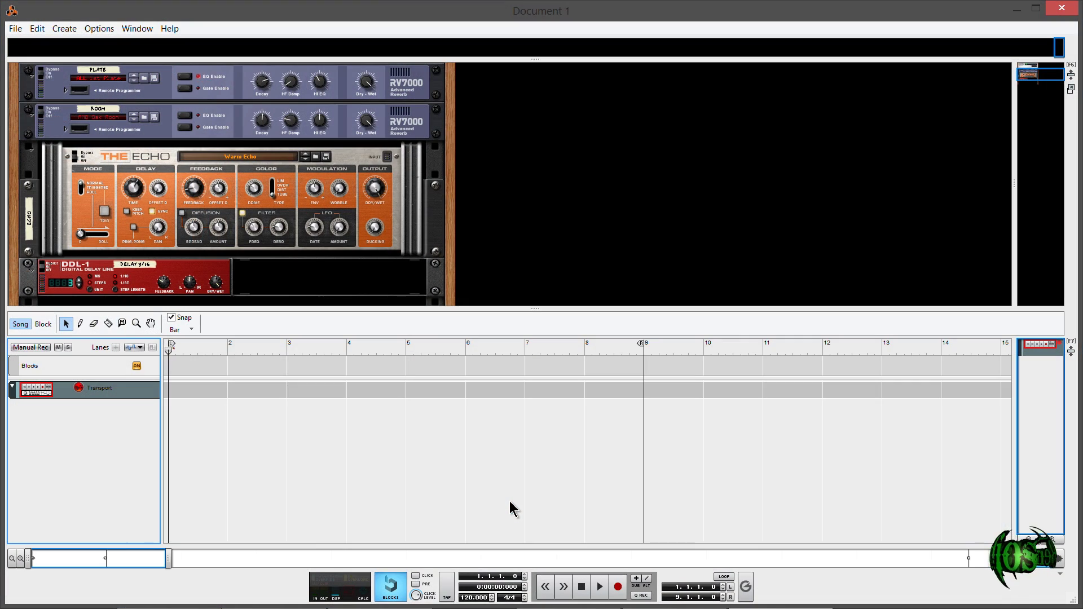
click(169, 29)
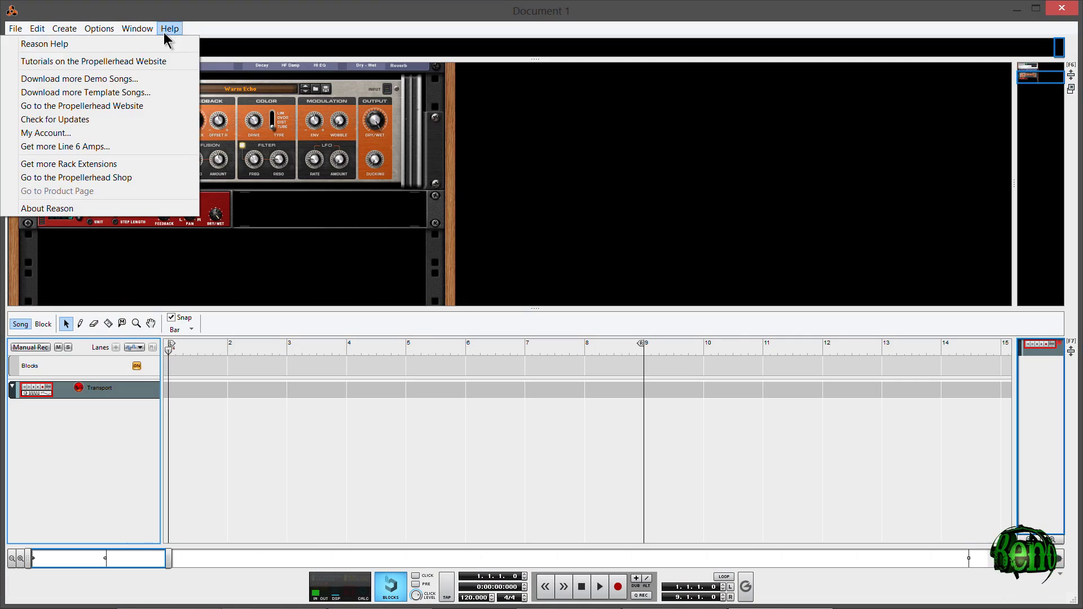
click(47, 209)
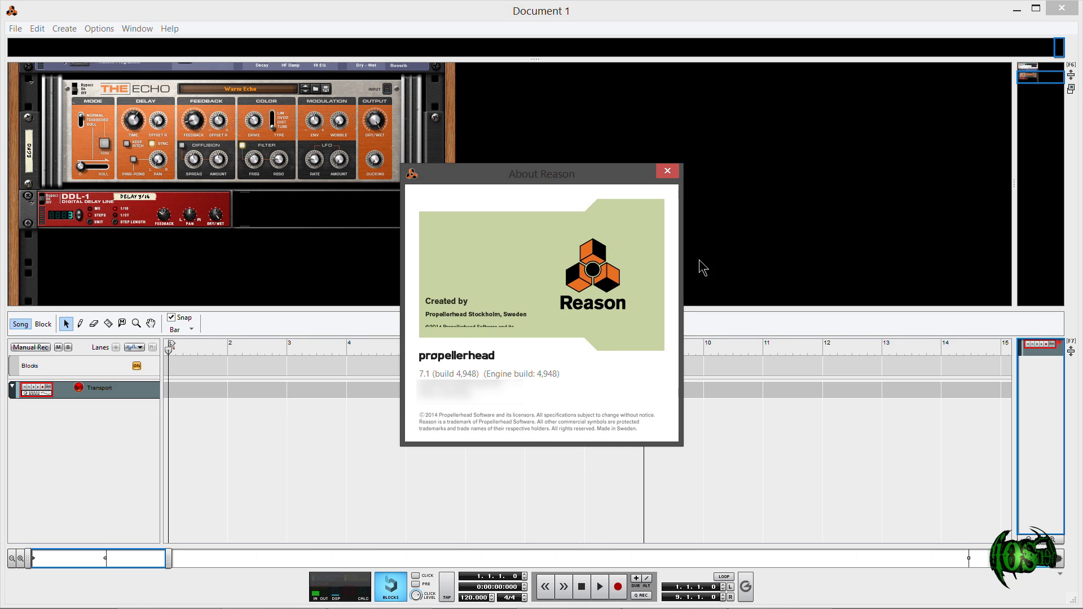
click(669, 172)
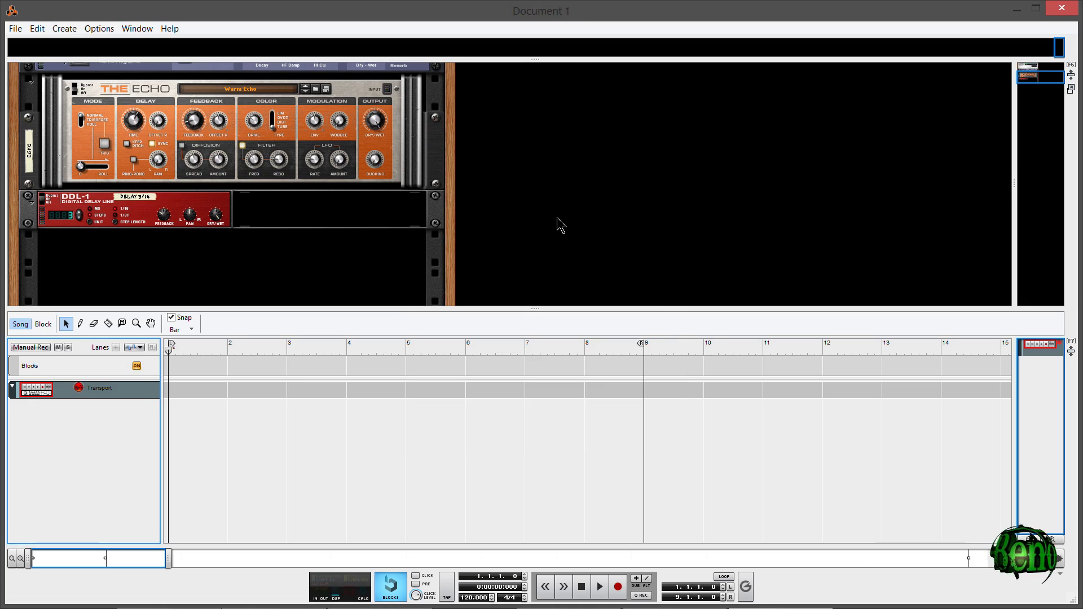
right_click(560, 226)
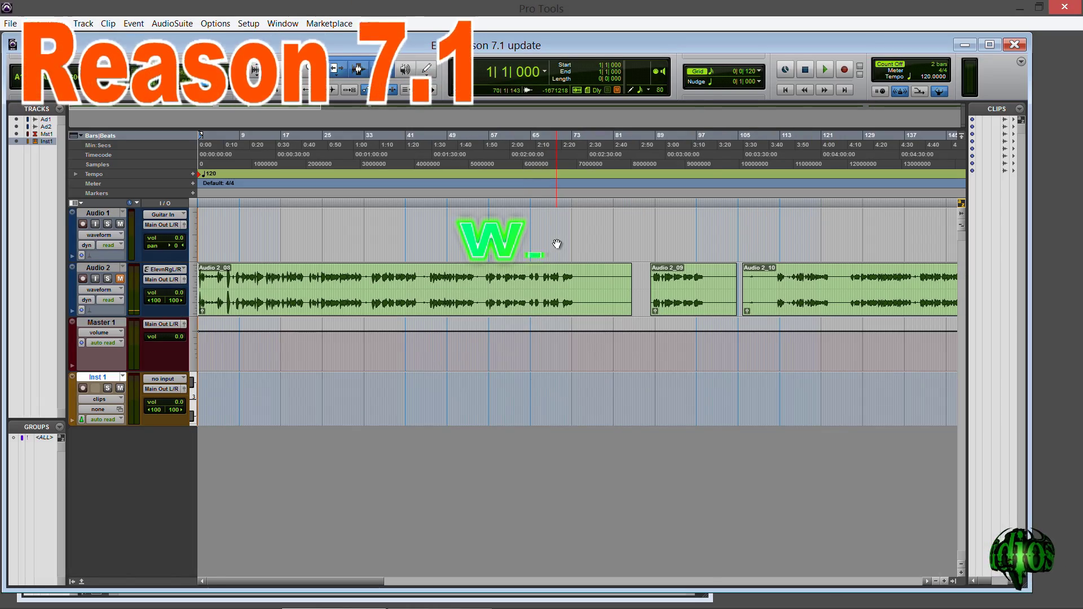
In the Pro Tools mixer, insert the multichannel Reason (stereo) instrument plug-in on the Inst 1 track
key(ctrl+=)
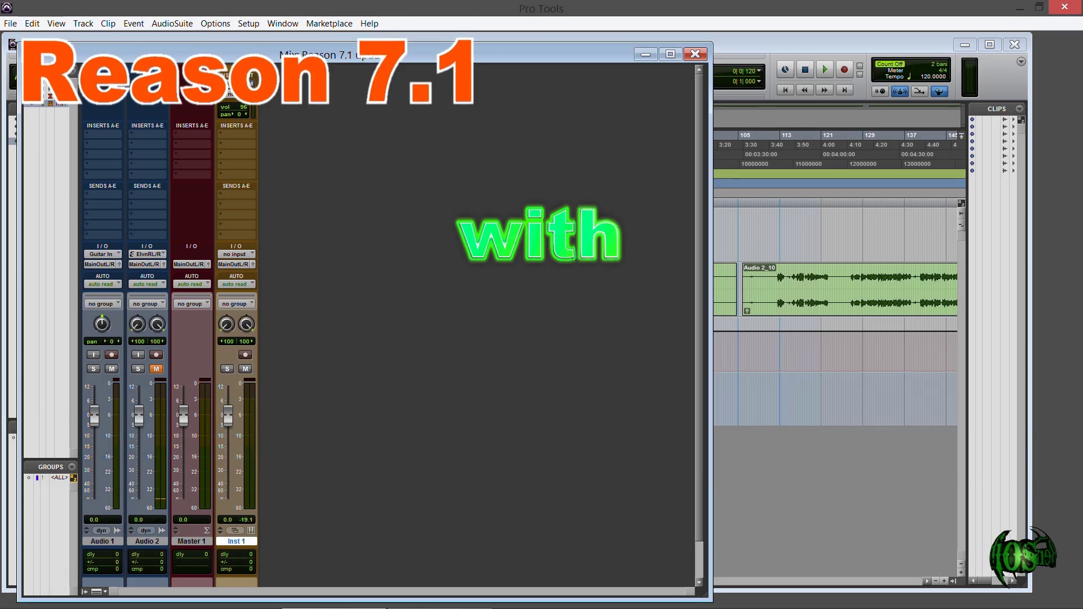
click(237, 134)
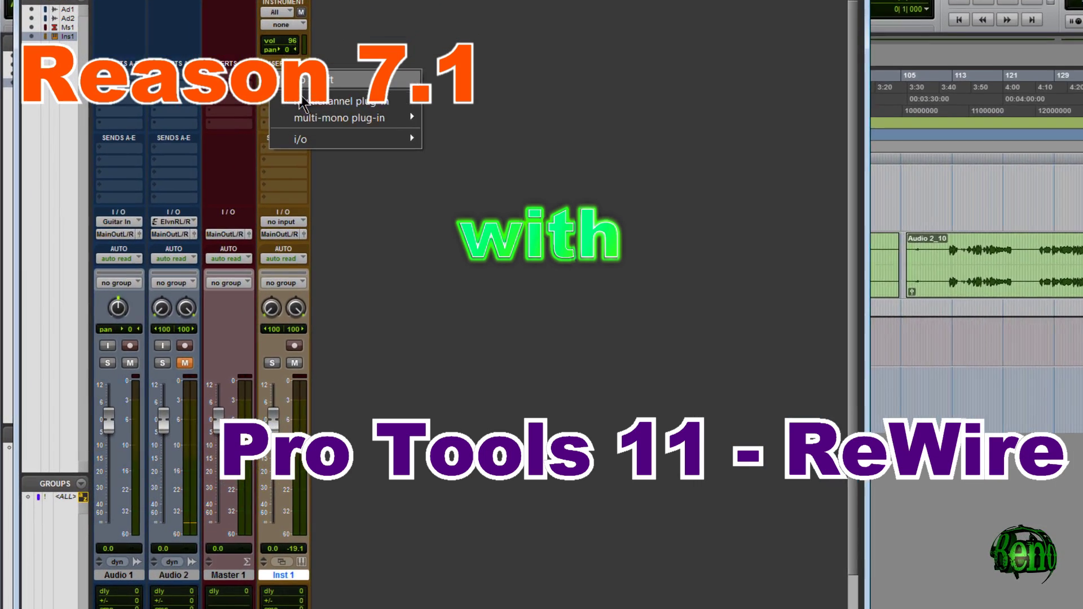
mouse_move(290, 156)
mouse_move(225, 248)
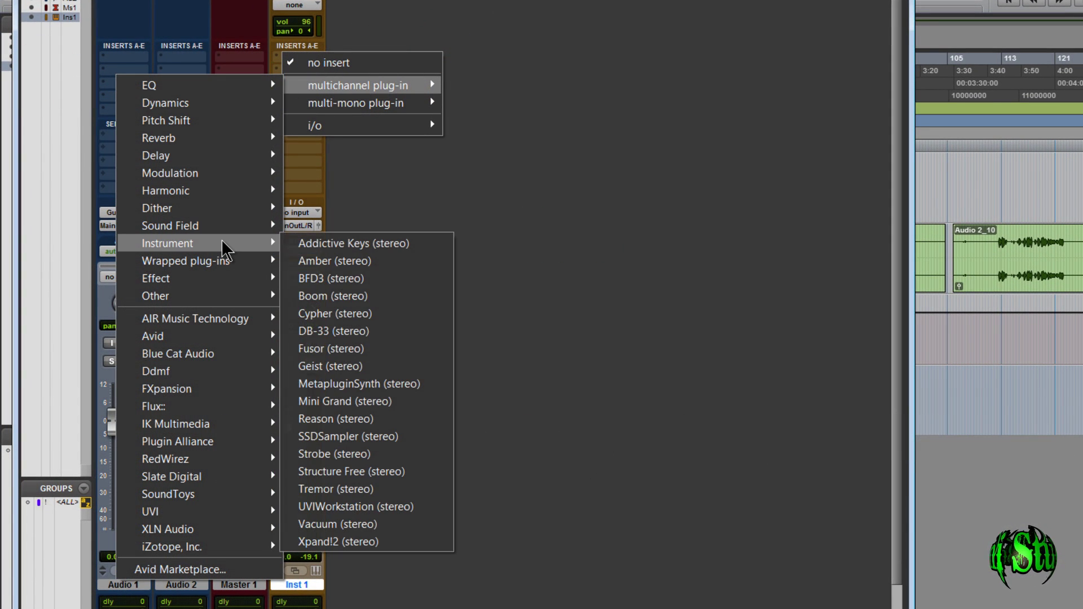
click(341, 421)
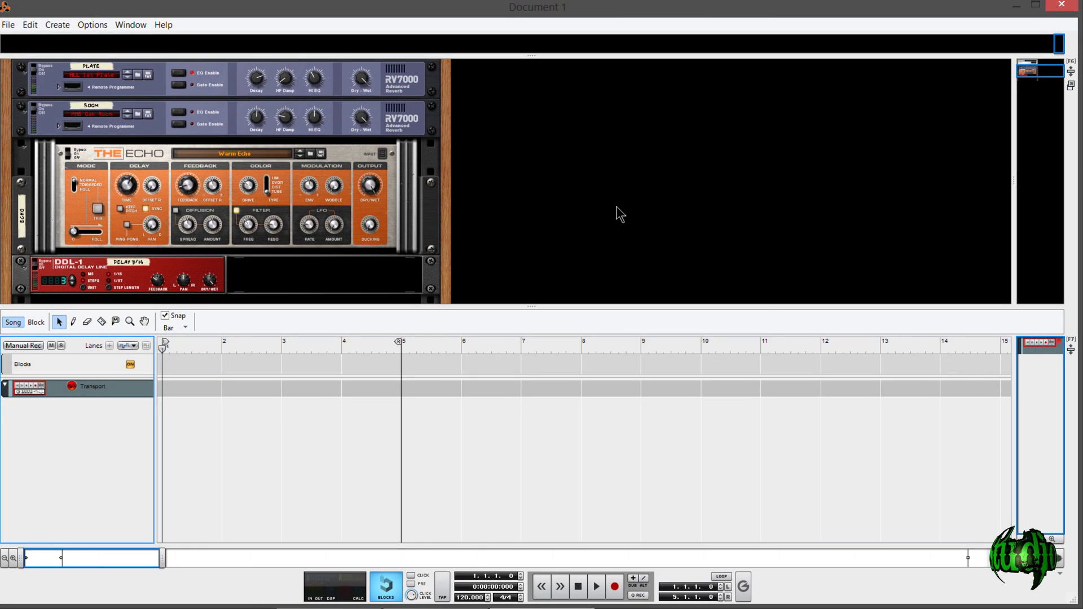
In Reason, add a Thor Polysonic Synthesizer to the empty rack area
right_click(618, 206)
mouse_move(638, 276)
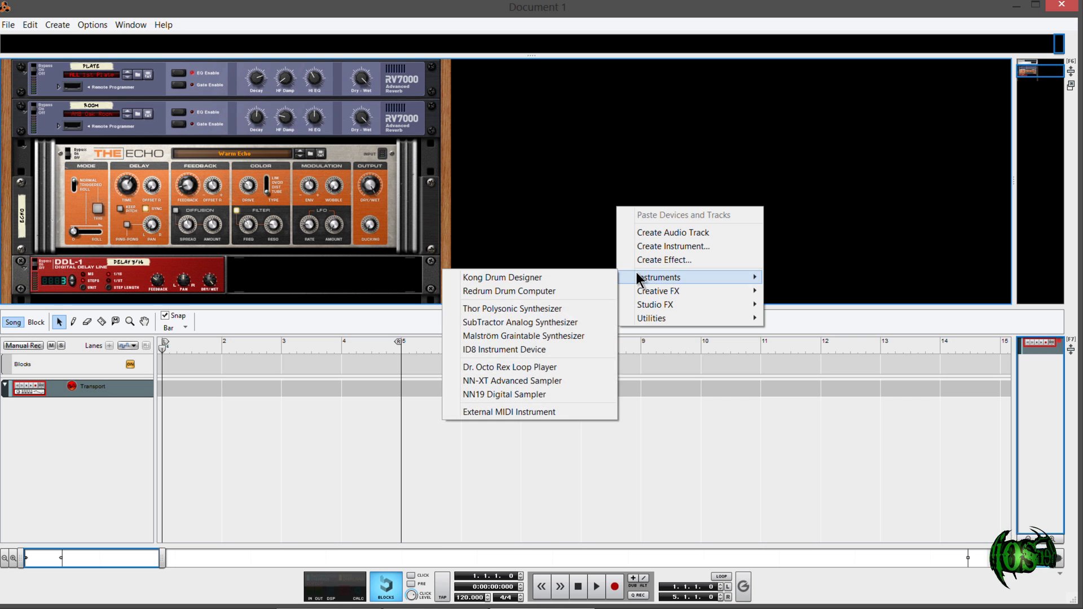
click(564, 309)
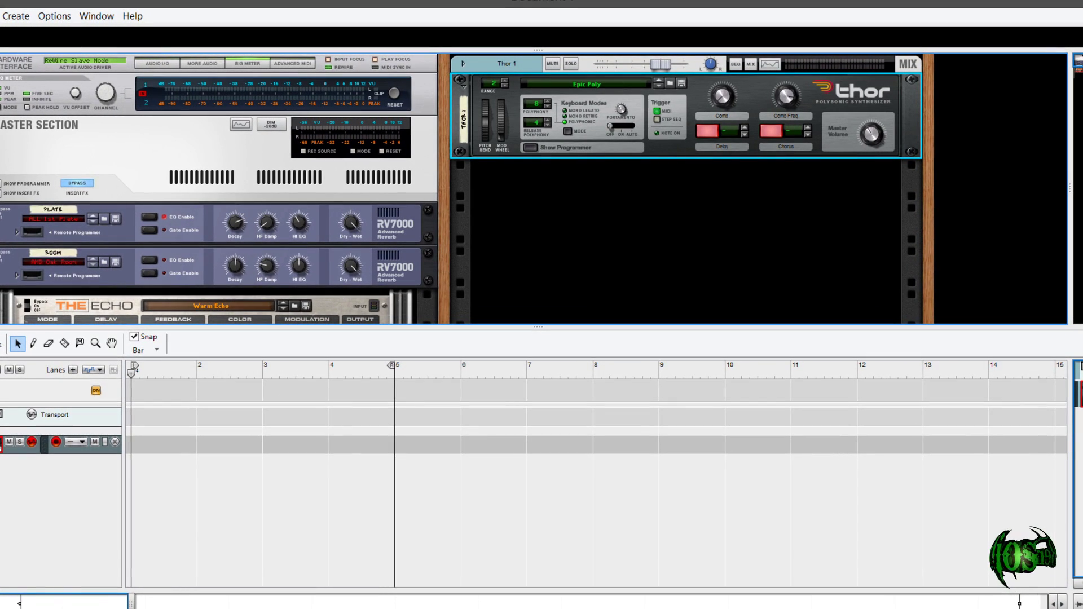
Switch back to Pro Tools and set the Inst 1 track's MIDI output to Thor 1 - channel-9
mouse_move(315, 608)
click(314, 565)
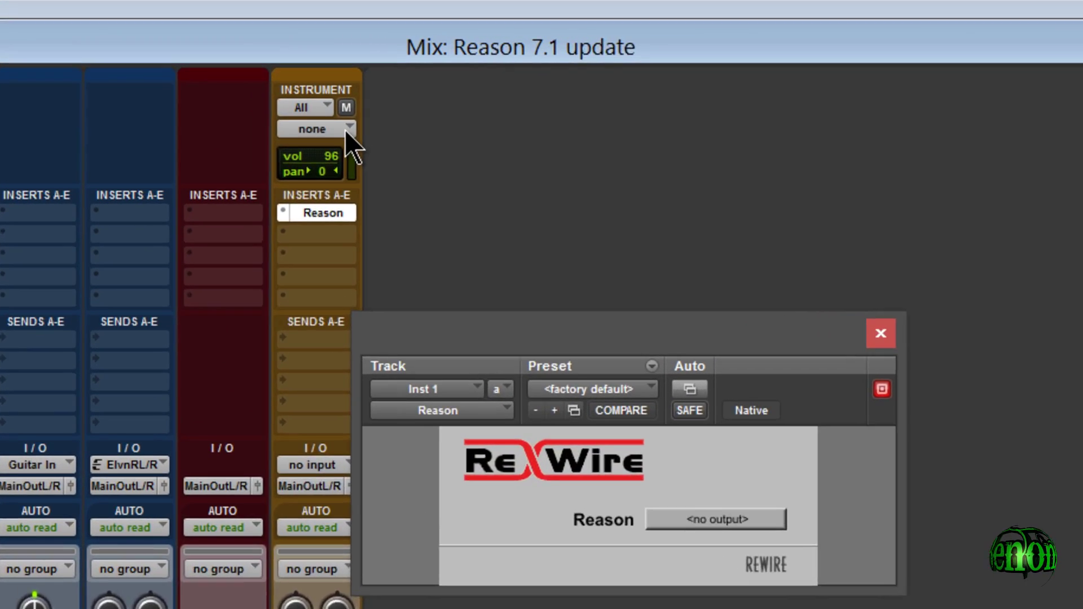
click(347, 138)
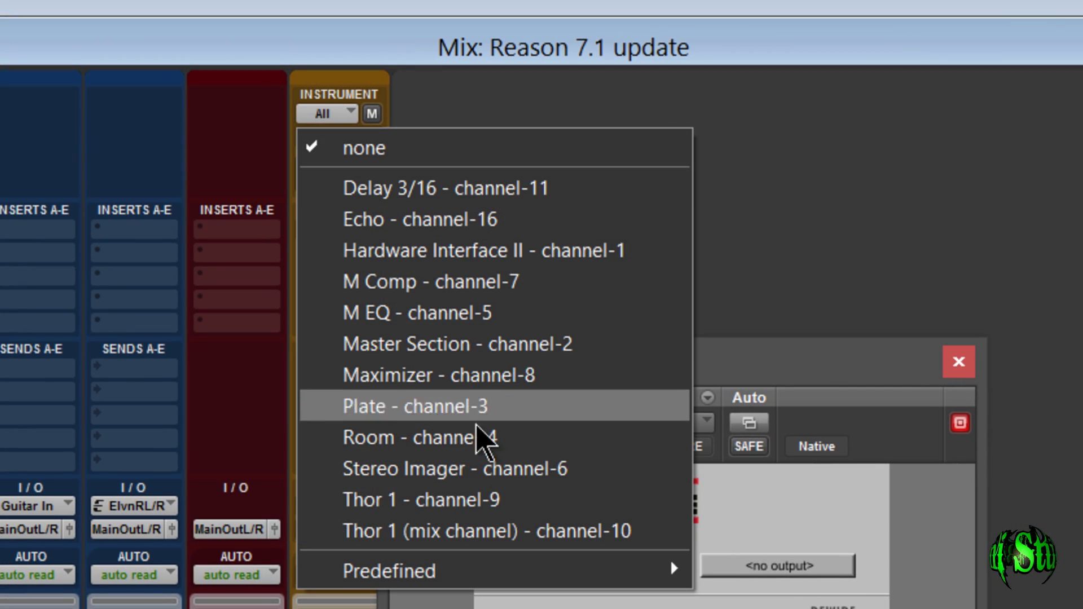
click(458, 501)
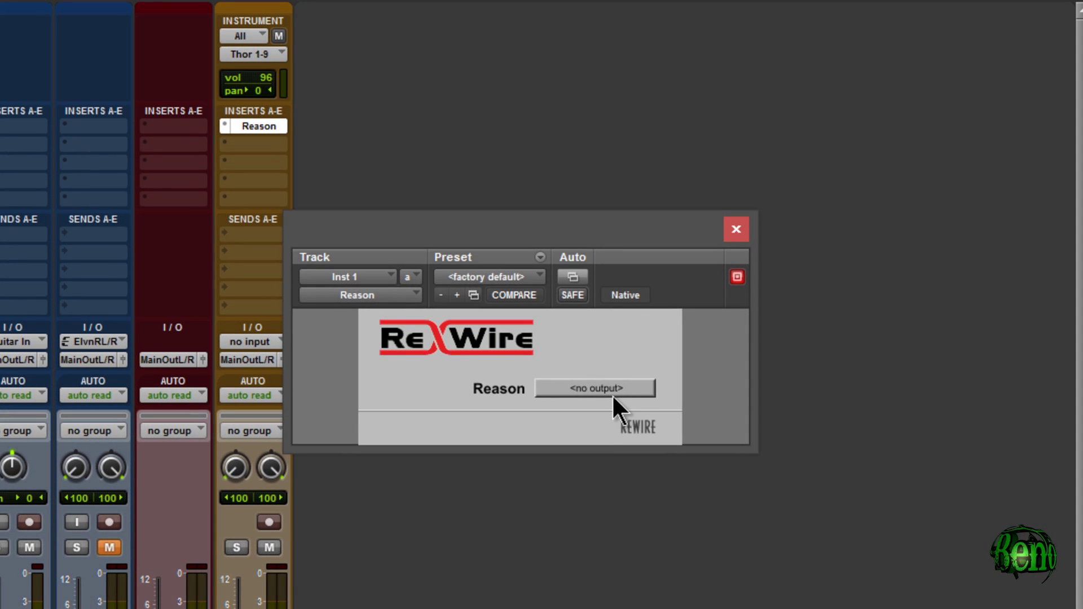
Set the ReWire plug-in's Reason output on the Inst 1 track to Mix L - Mix R
click(627, 388)
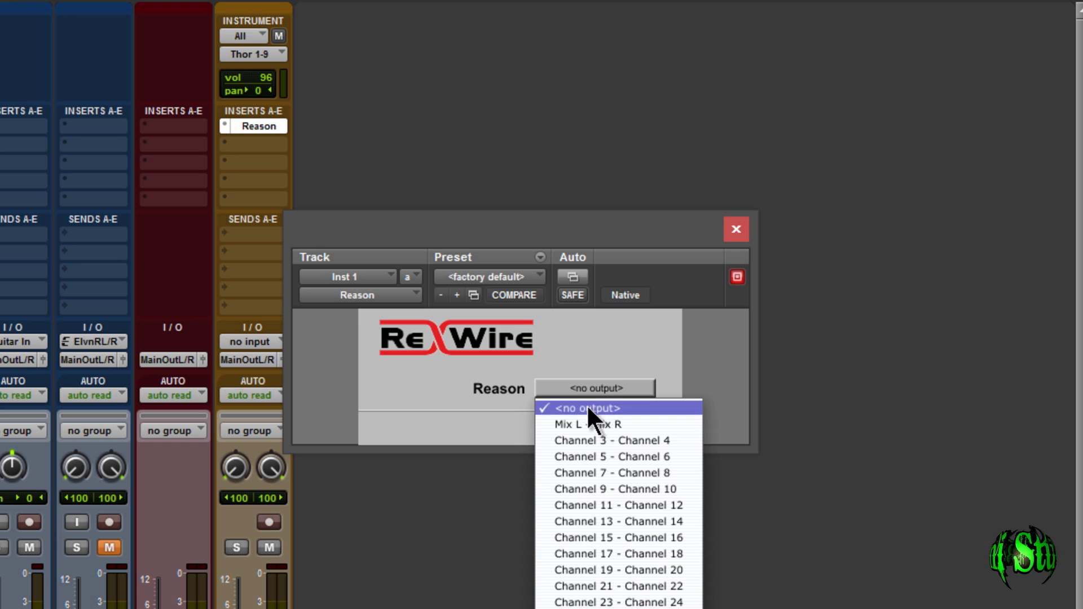
click(598, 422)
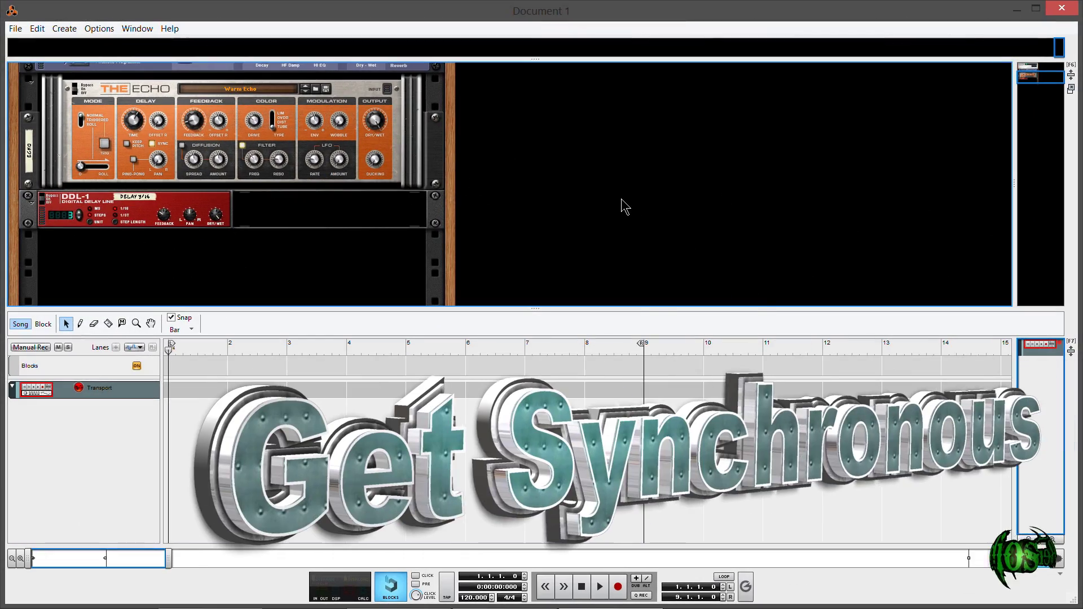
right_click(623, 204)
mouse_move(679, 283)
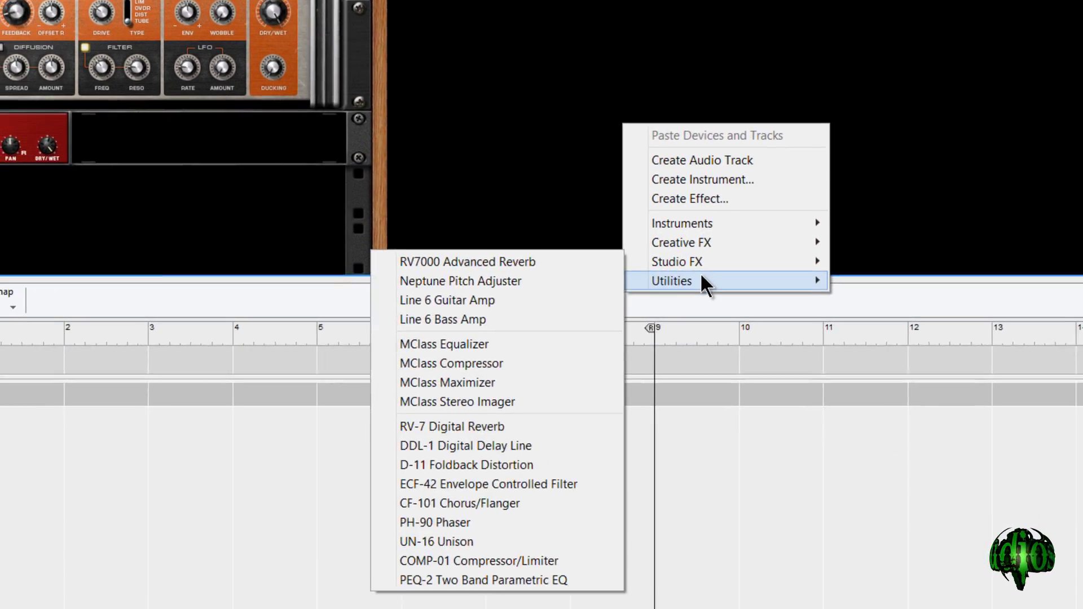
mouse_move(745, 386)
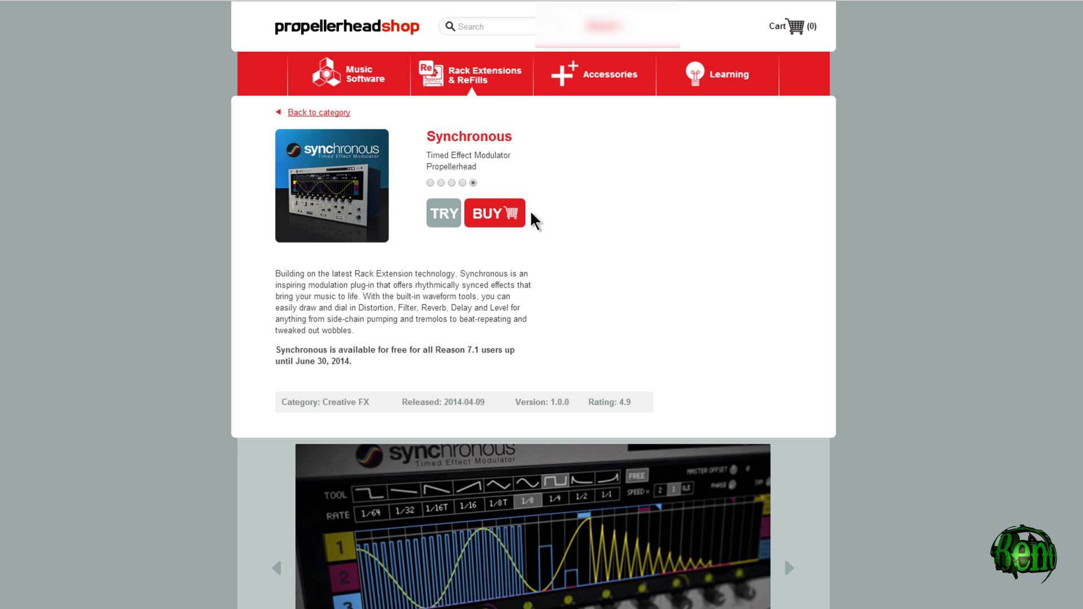
Buy the Synchronous rack extension in the Propellerhead shop and complete the checkout
click(498, 225)
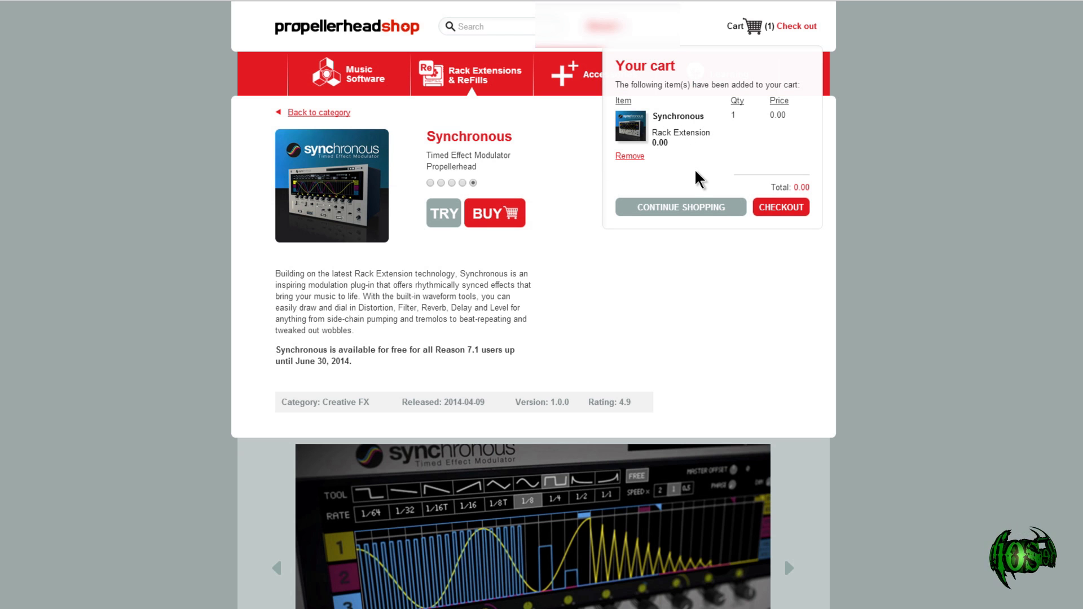
click(789, 208)
click(750, 244)
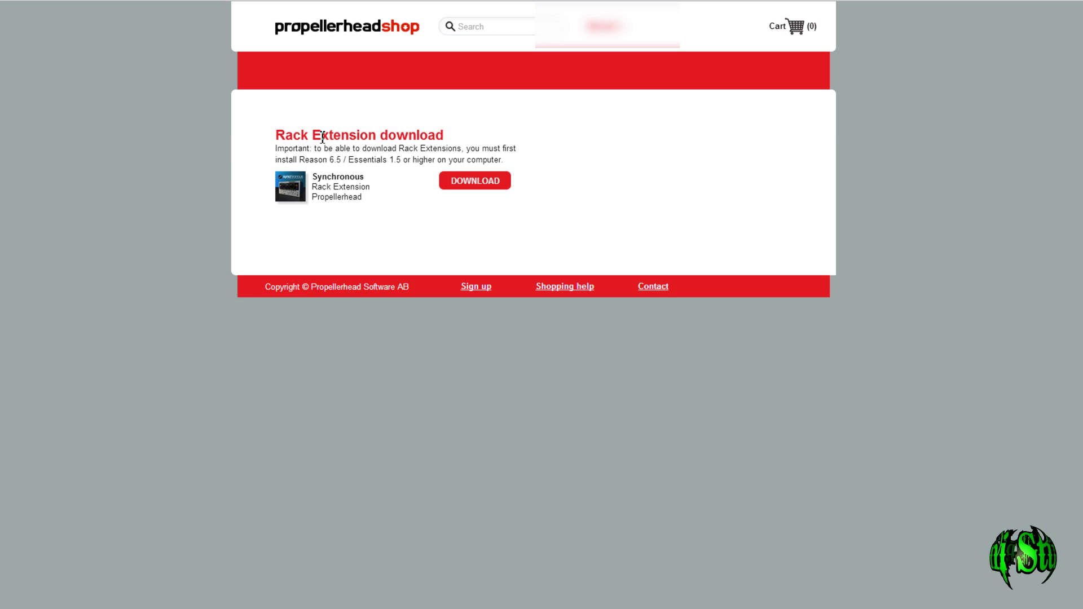
Download and install Synchronous through the Propellerhead Authorizer, and close the Rack Extensions window
click(463, 185)
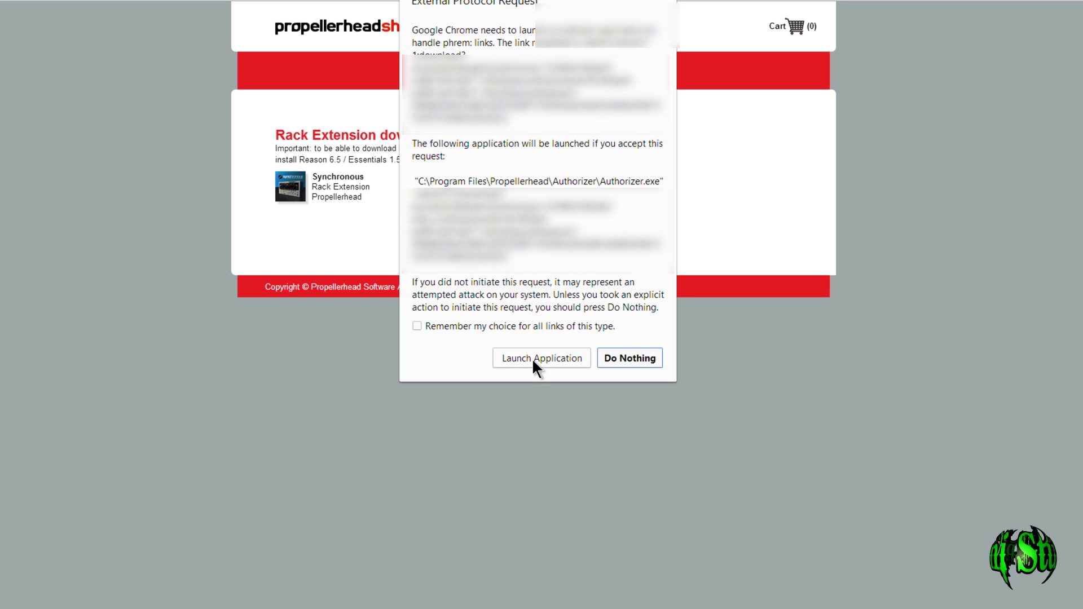
click(533, 360)
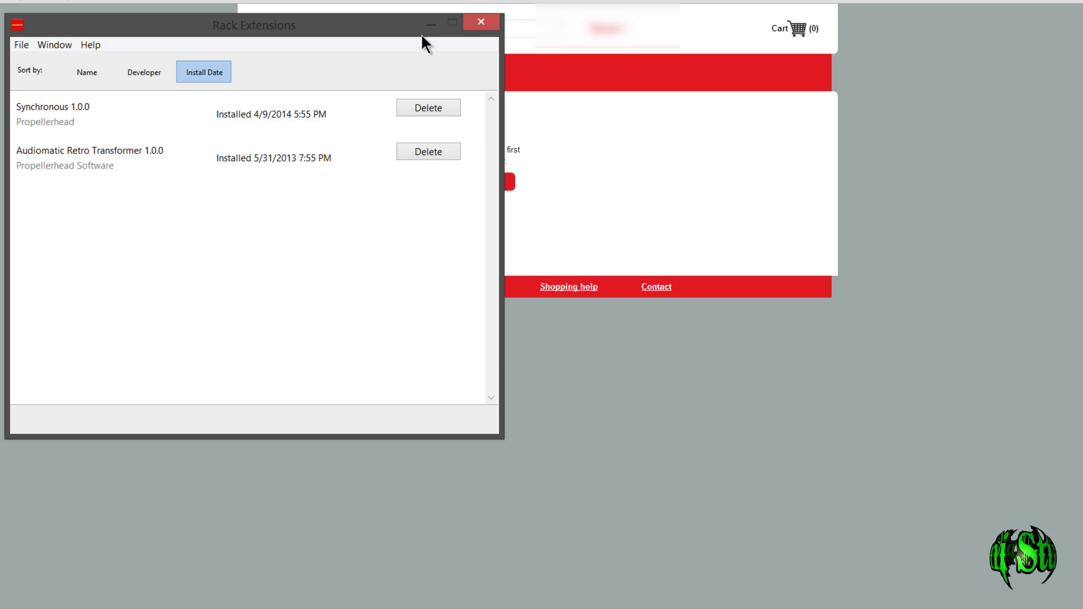
click(476, 25)
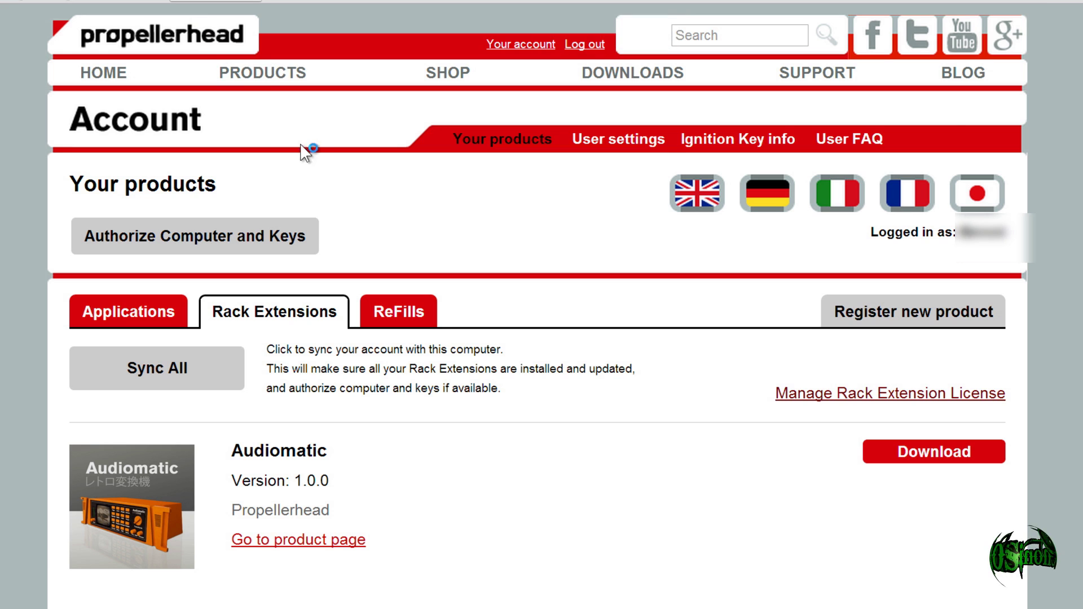
Sync all Rack Extensions of the Propellerhead account with this computer and review the account's product list
scroll(430, 246, down, 1)
click(172, 306)
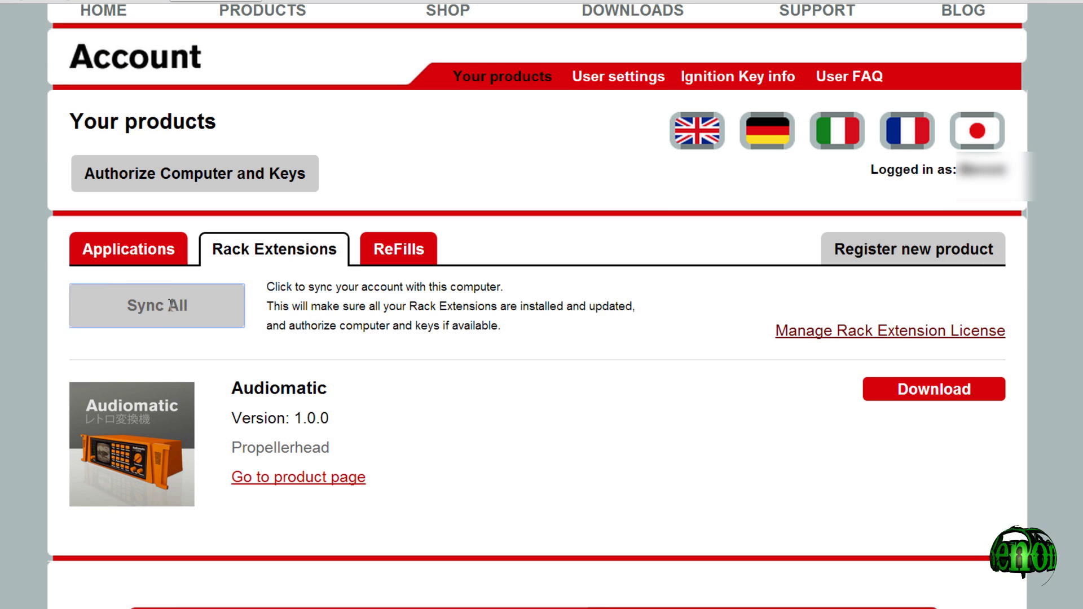
click(541, 331)
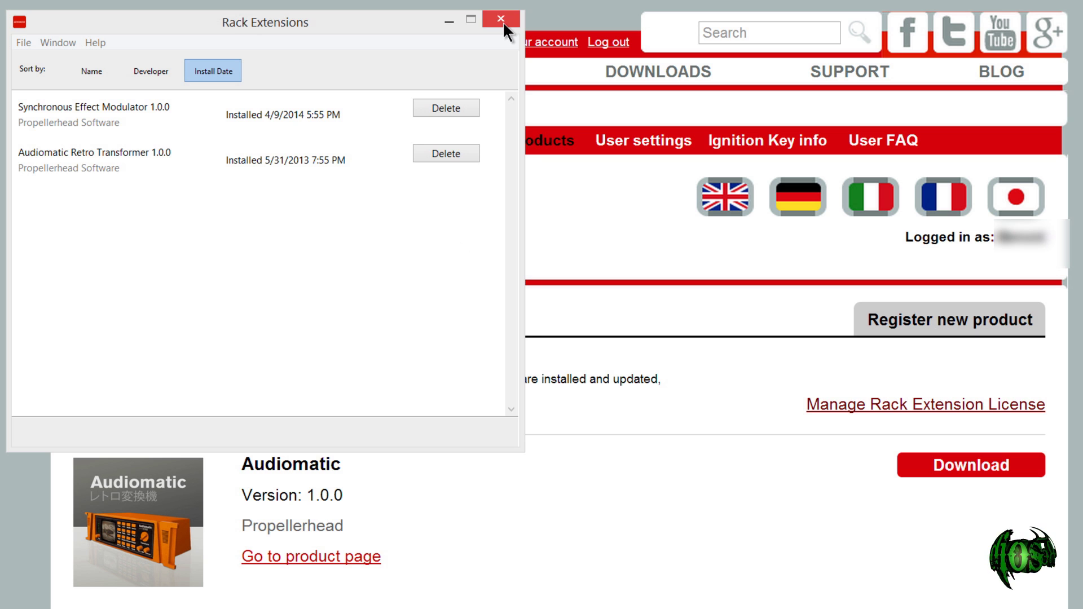
click(503, 21)
scroll(527, 408, down, 2)
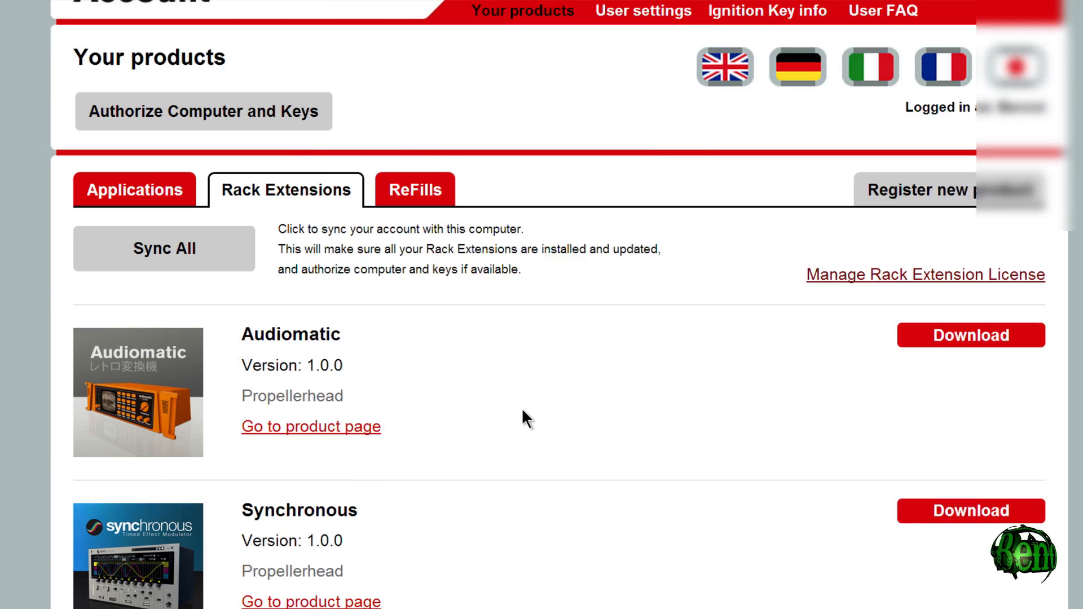
scroll(524, 417, down, 2)
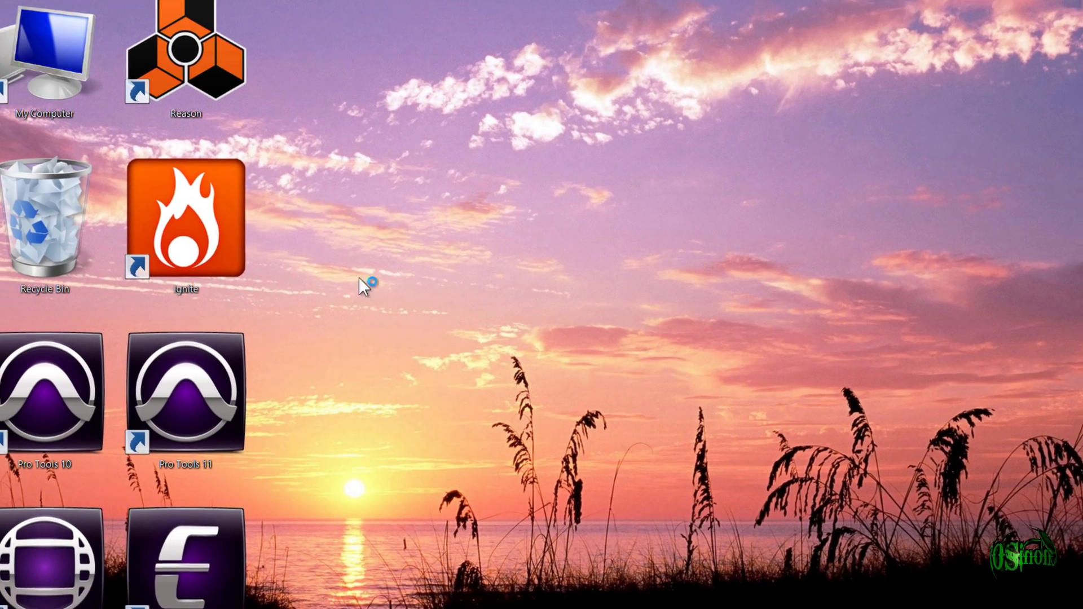
Launch Reason and add the Audiomatic Retro Transformer creative effect to the empty rack area
double_click(212, 70)
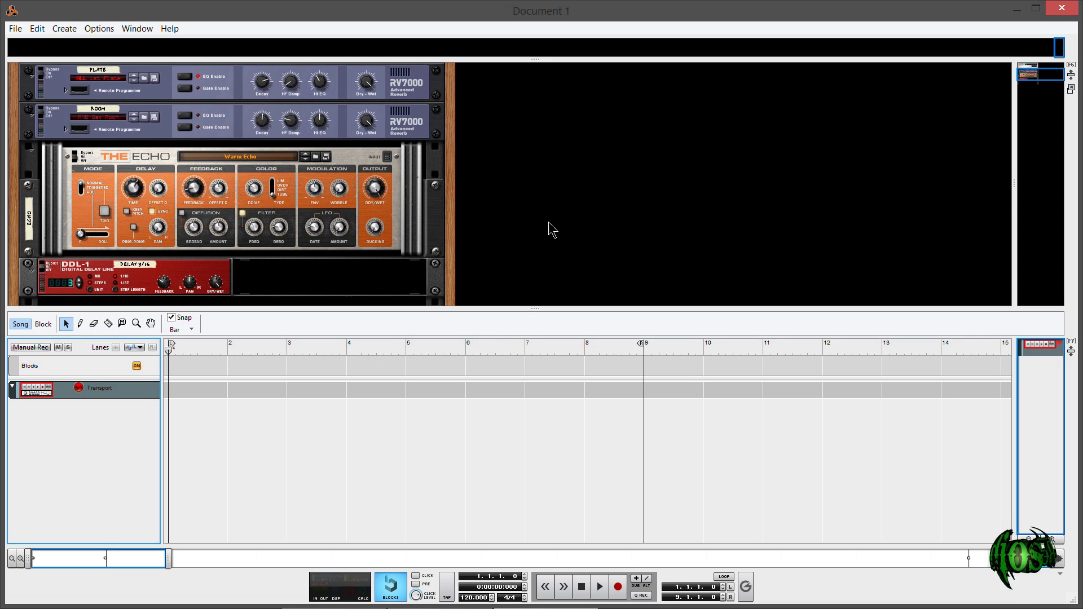
right_click(587, 185)
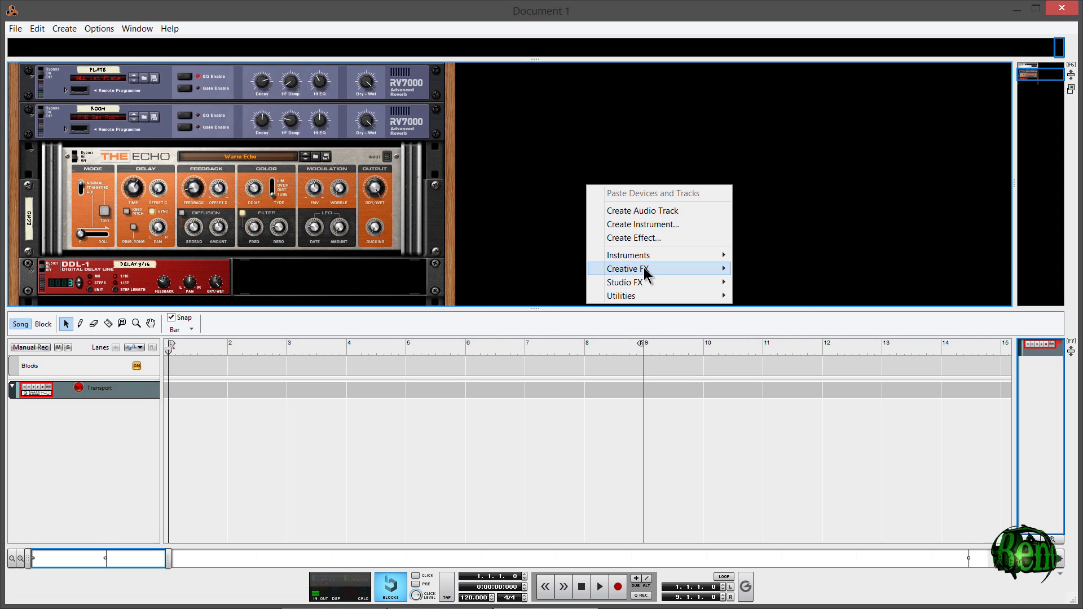
mouse_move(646, 274)
click(491, 340)
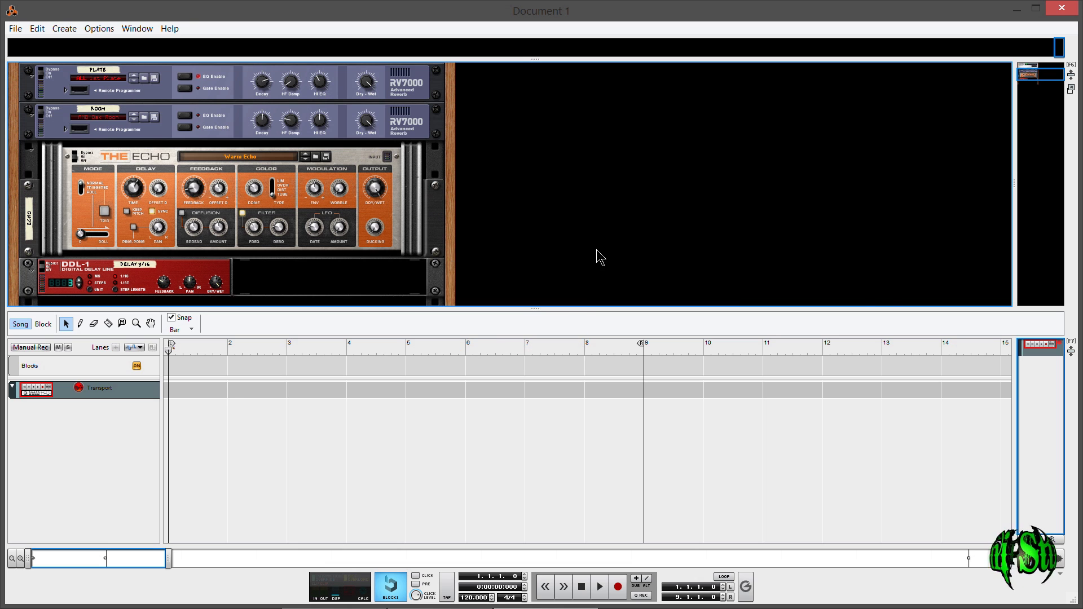
Add the Synchronous Timed Effect Modulator to the rack and enlarge the rack area above the sequencer
right_click(600, 233)
mouse_move(643, 319)
click(473, 402)
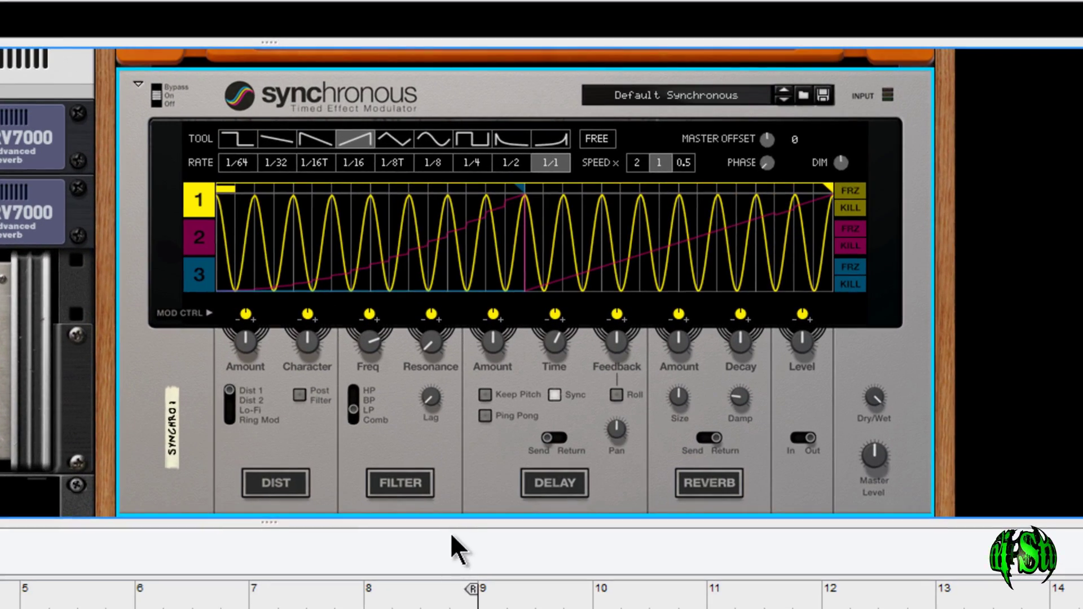
drag(452, 522, 452, 608)
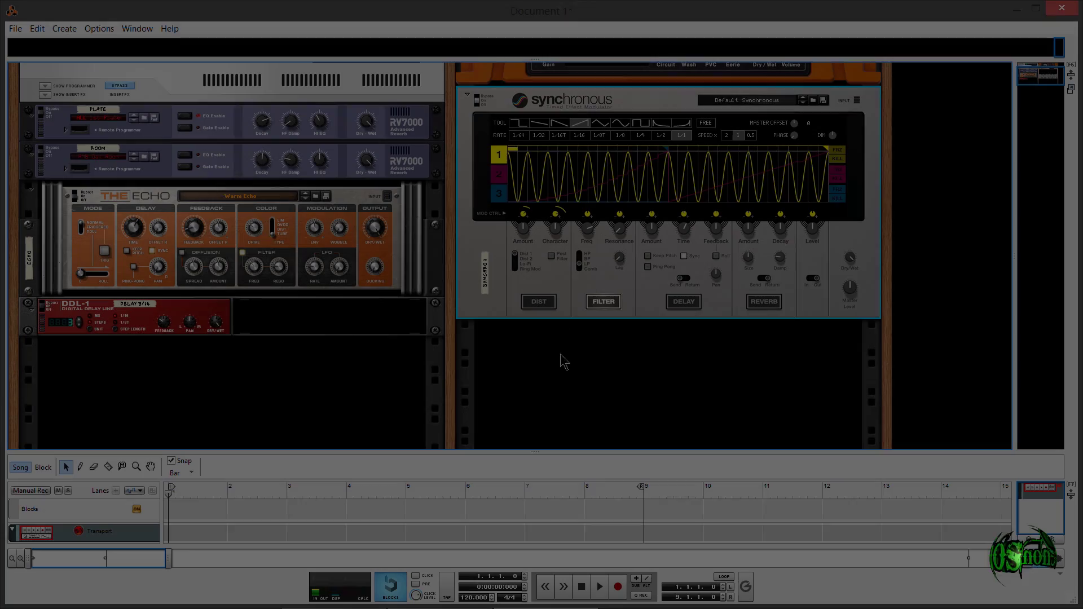
Add a Thor Polysonic Synthesizer to the rack below Synchronous
right_click(567, 372)
mouse_move(623, 440)
click(504, 472)
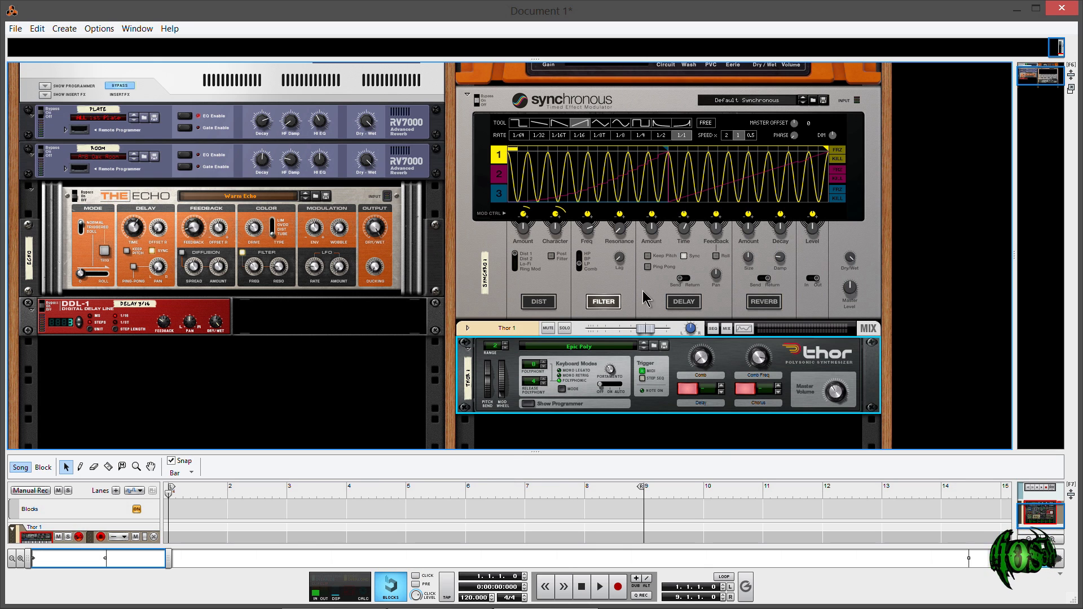
Select Synchronous and flip the rack to examine its rear audio and CV connections, returning to the front view
click(860, 258)
key(Tab)
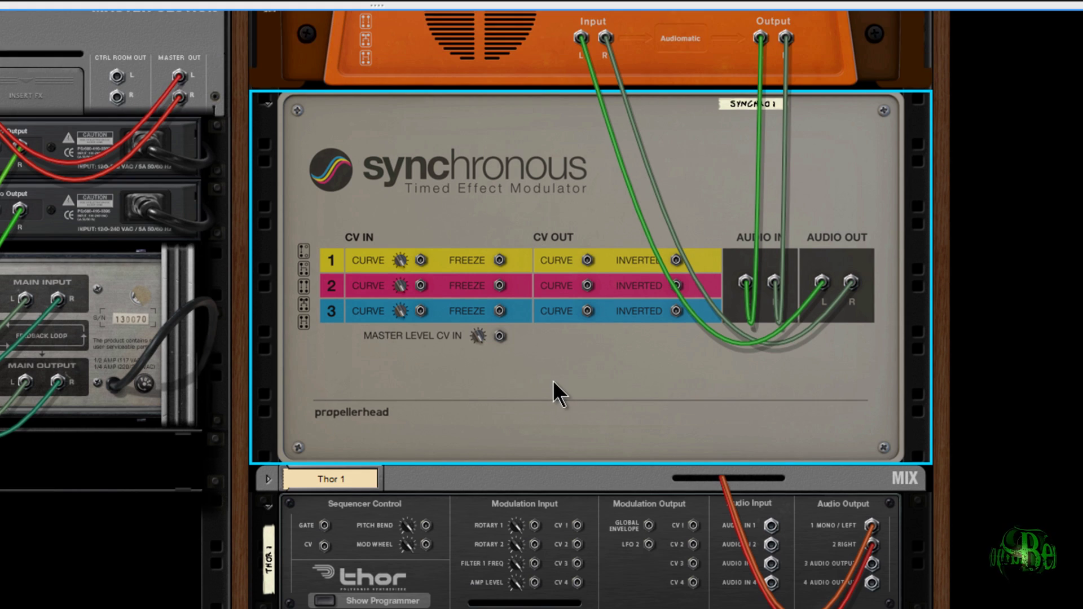
key(Tab)
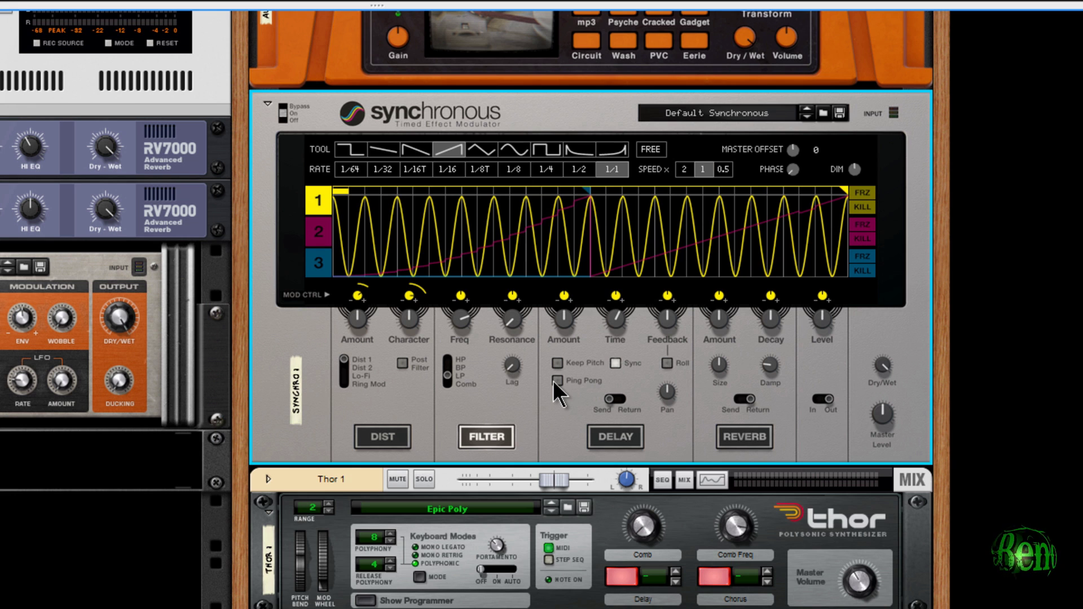
Load the Dubble Trubble patch into Synchronous
click(743, 112)
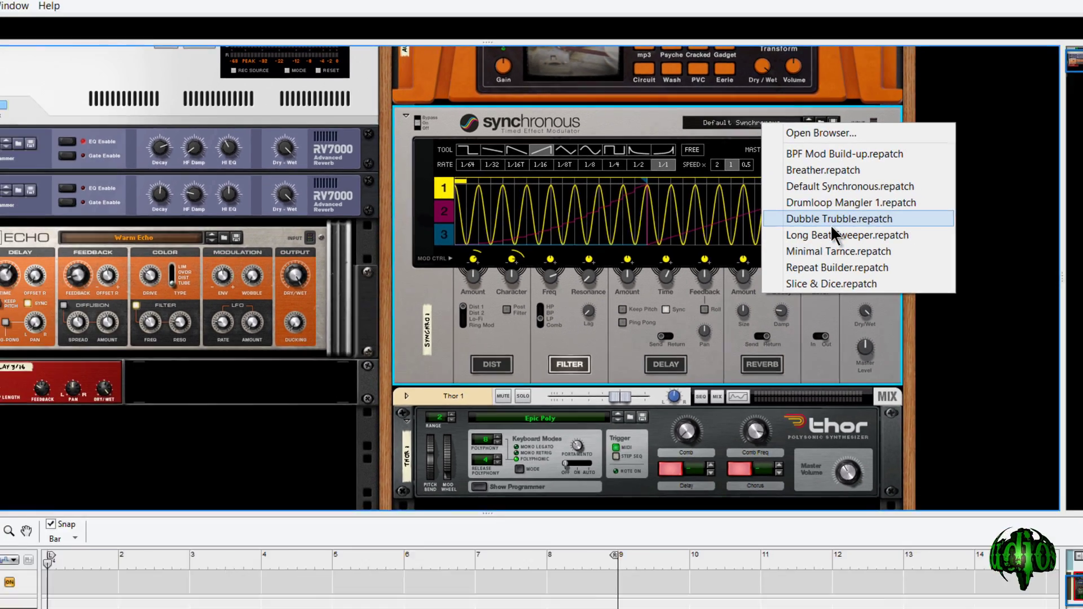
click(846, 239)
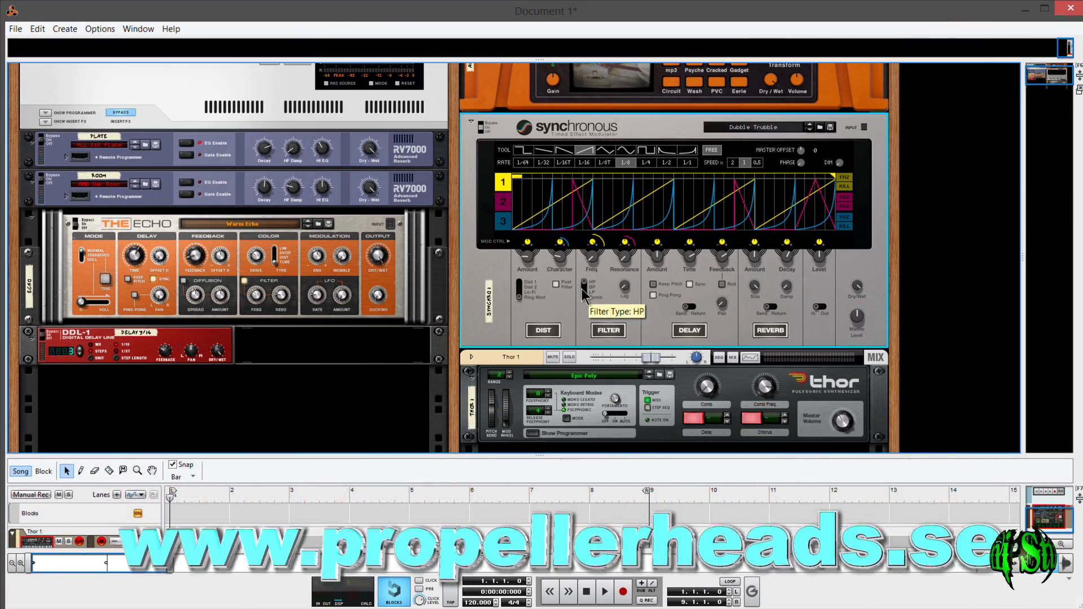
scroll(314, 387, down, 2)
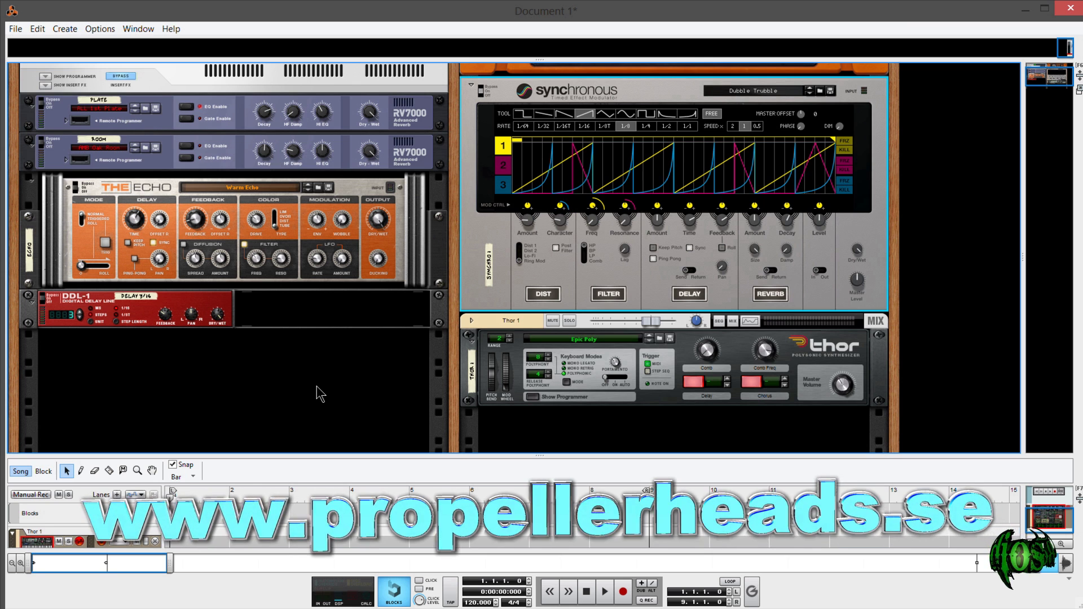
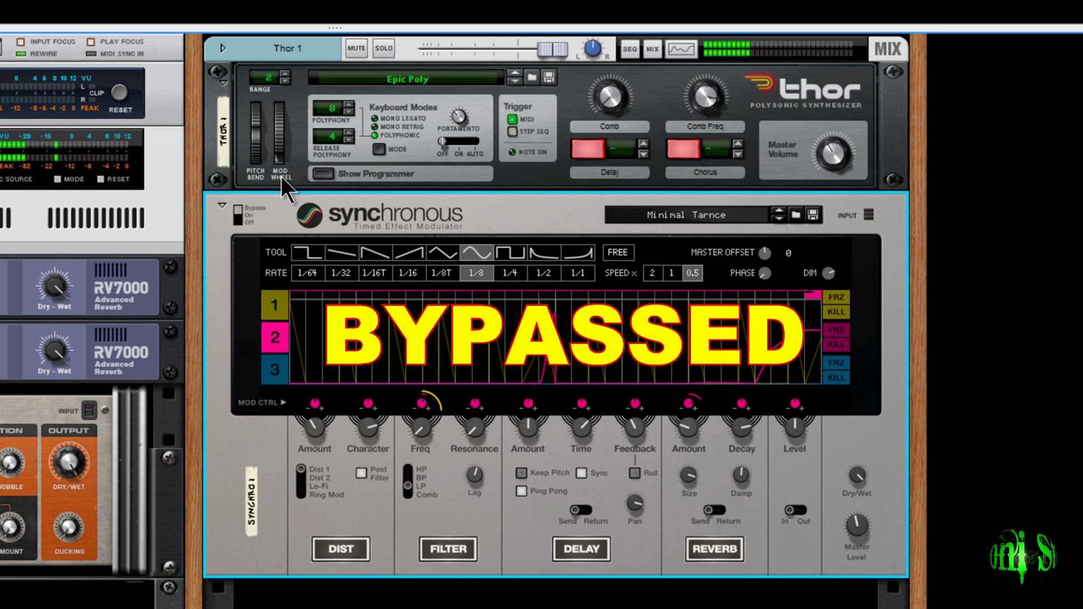
Switch Synchronous from Bypass to On while Thor plays, and again while the Dr. Octo Rex drum loop plays
click(243, 215)
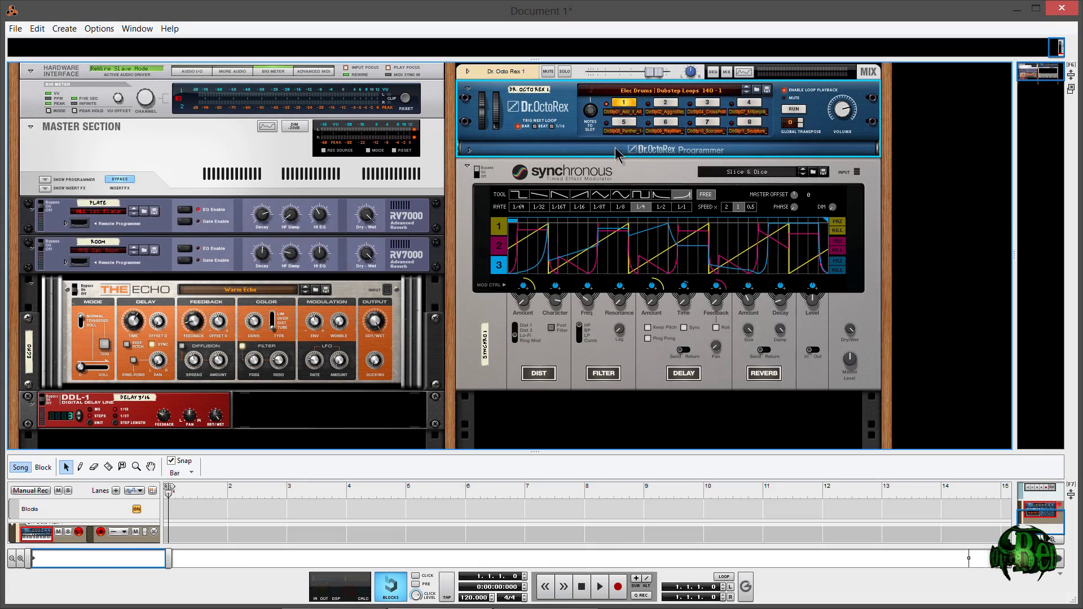
key(space)
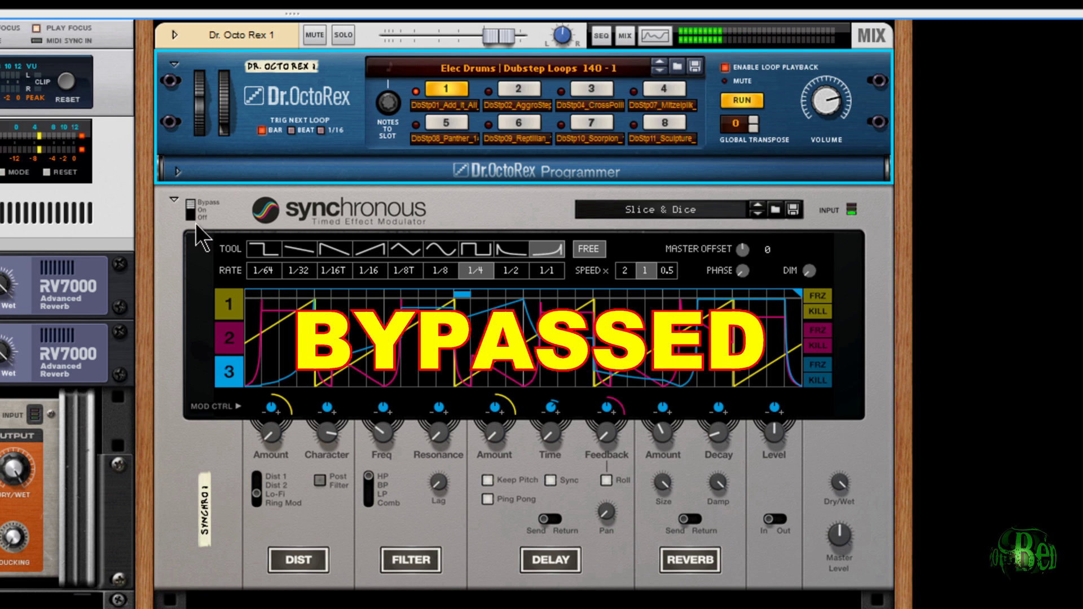
click(191, 211)
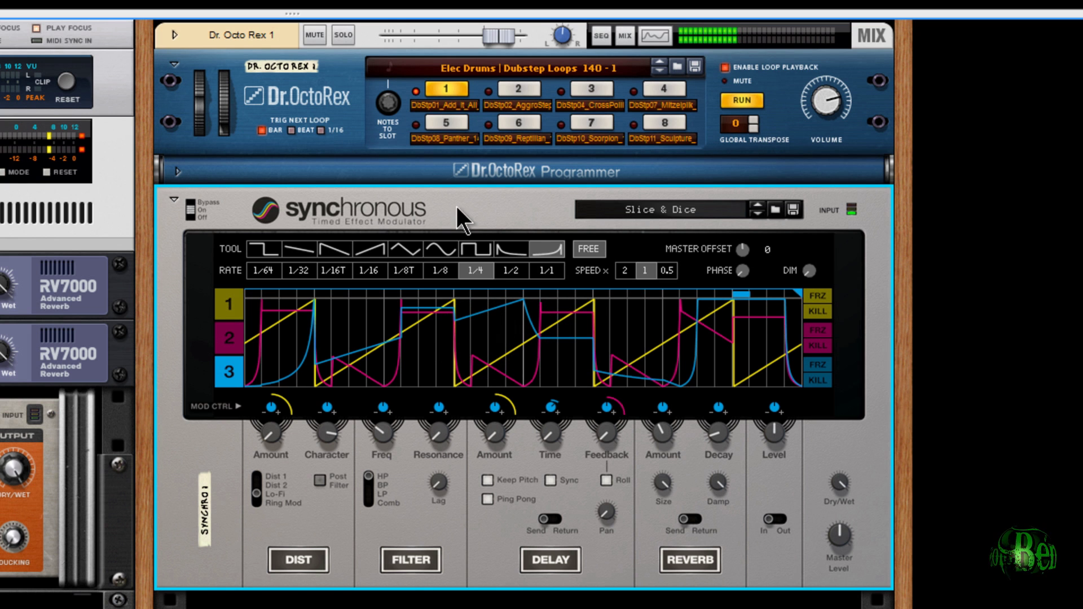
Audition the Breather patch and the DNA Glitch patch in Synchronous on the playing drum loop
click(701, 212)
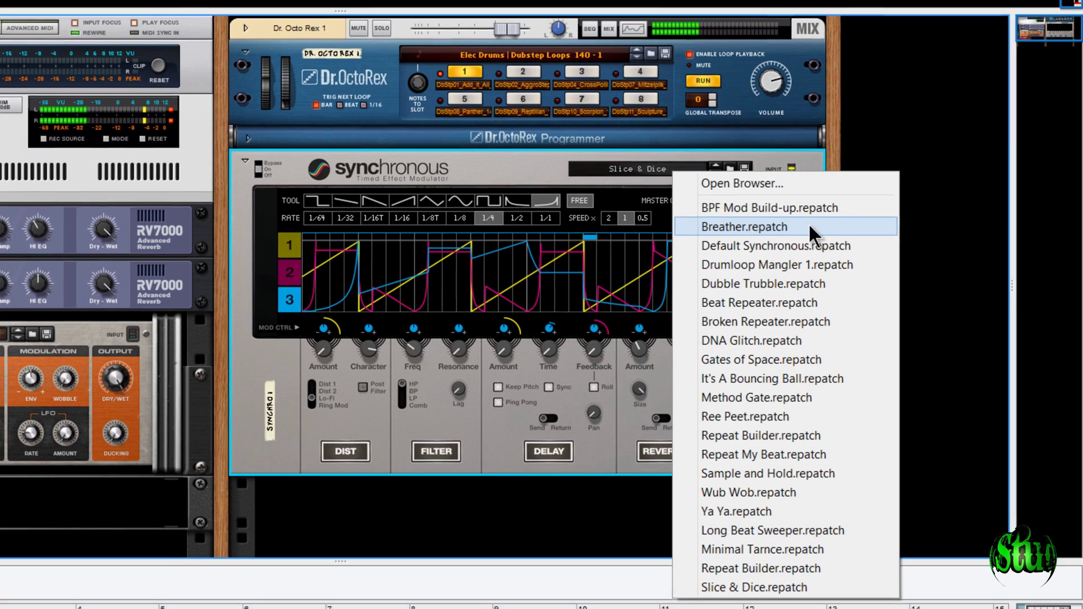
click(806, 225)
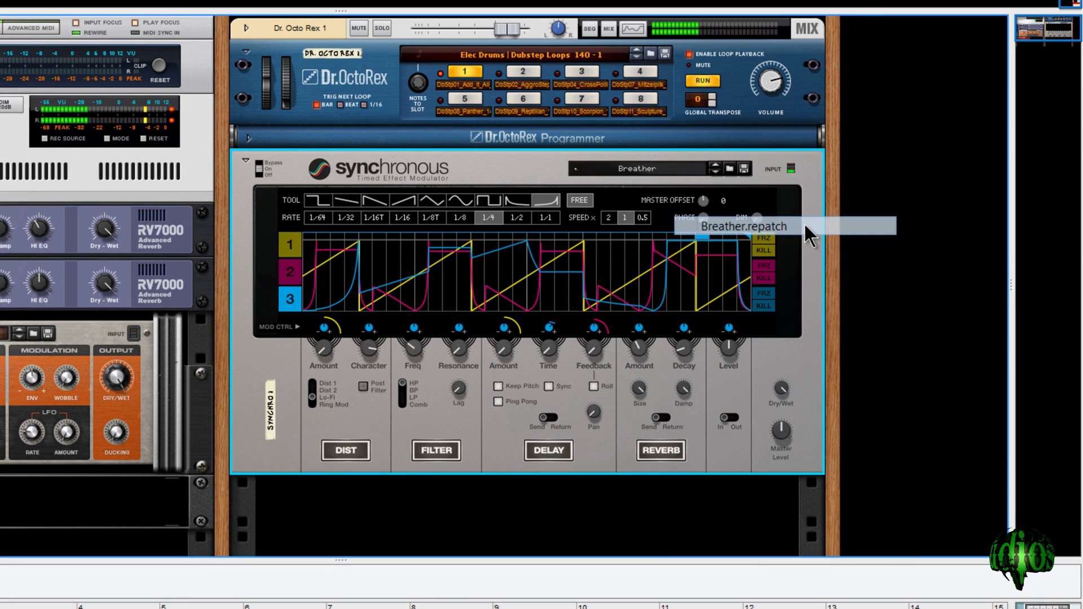
click(638, 170)
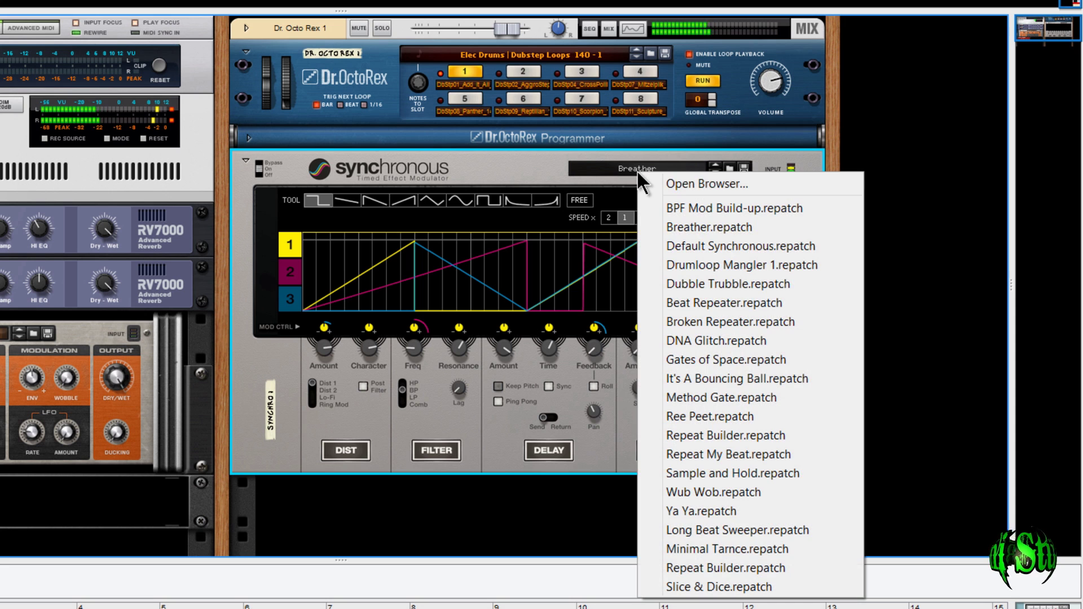
click(737, 339)
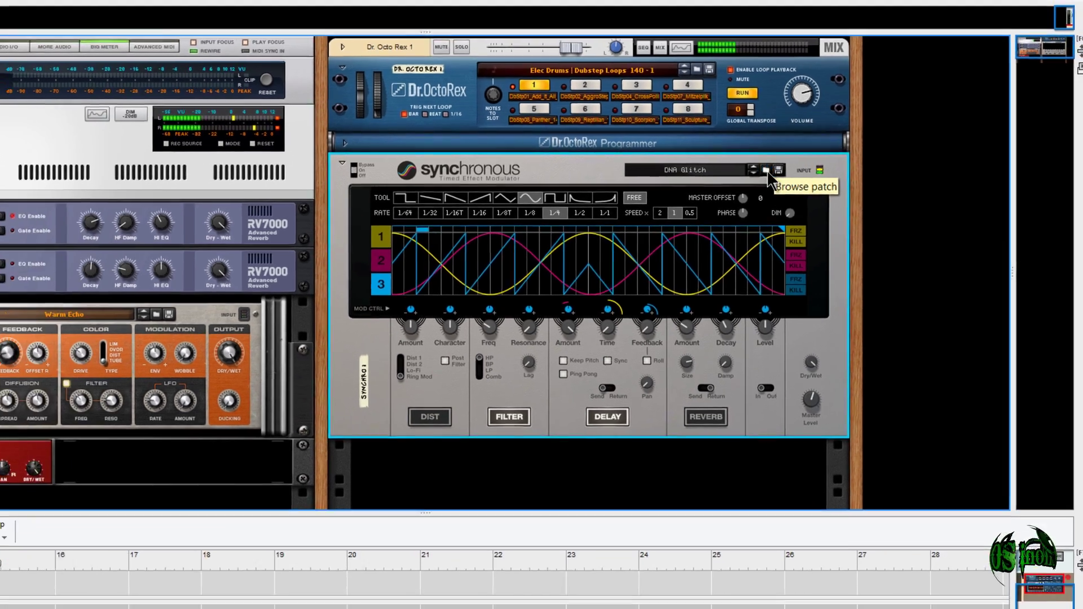
Browse the Synchronous patches with the browser window moved clear of the device, and audition Ree Peet and Wub Wob from the Stutter folder
click(767, 171)
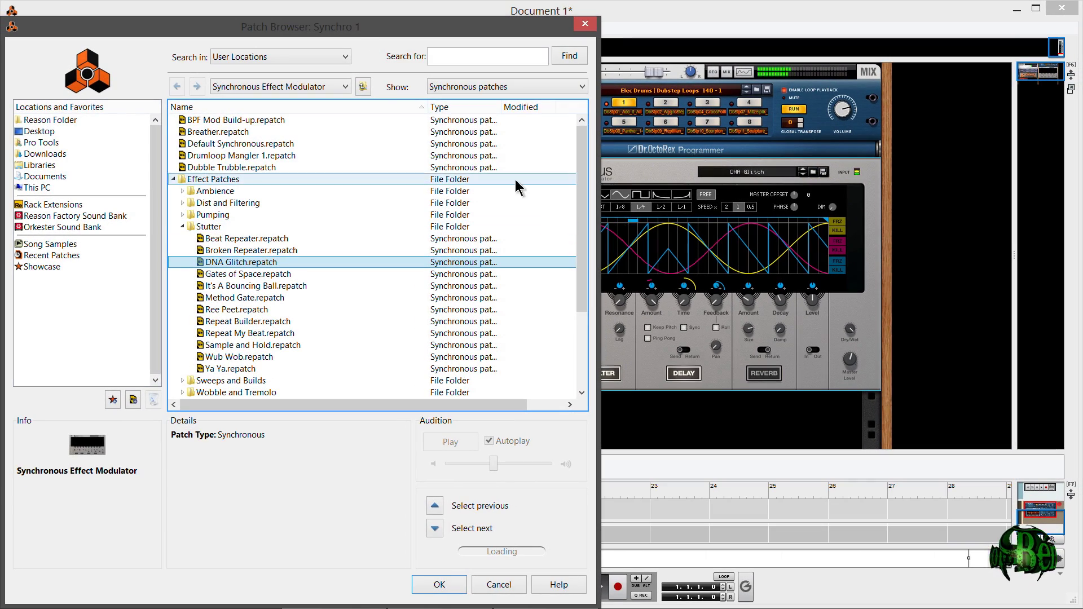
drag(356, 36, 373, 25)
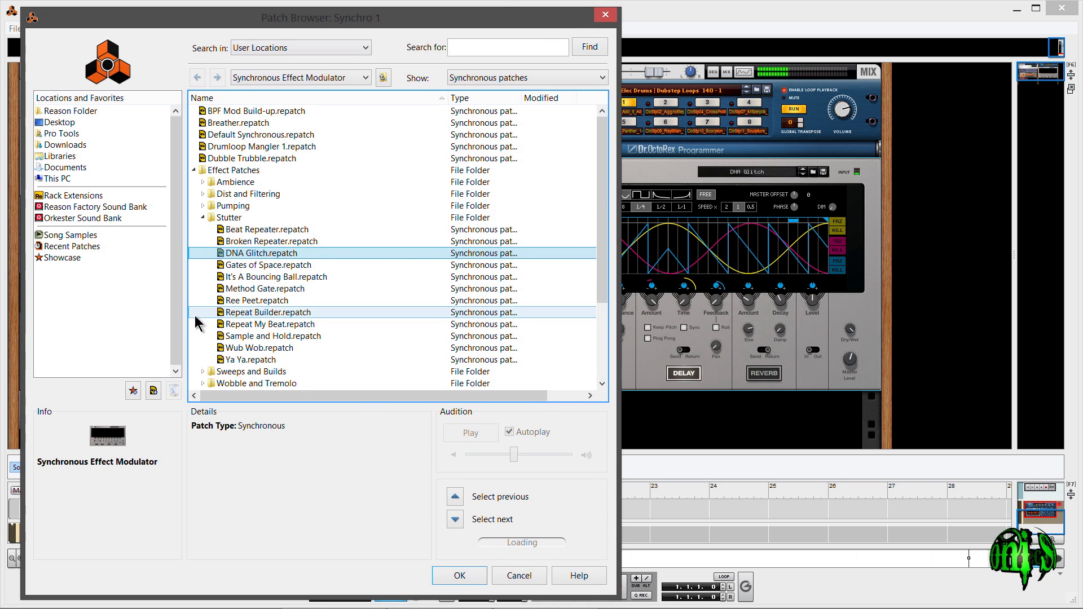
click(223, 303)
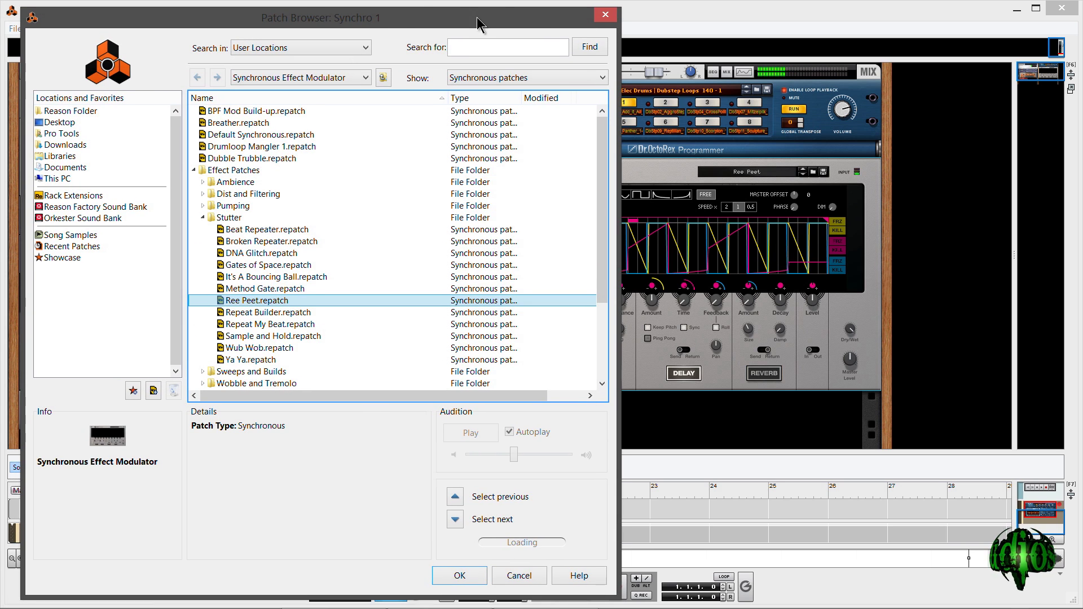
drag(477, 24, 341, 28)
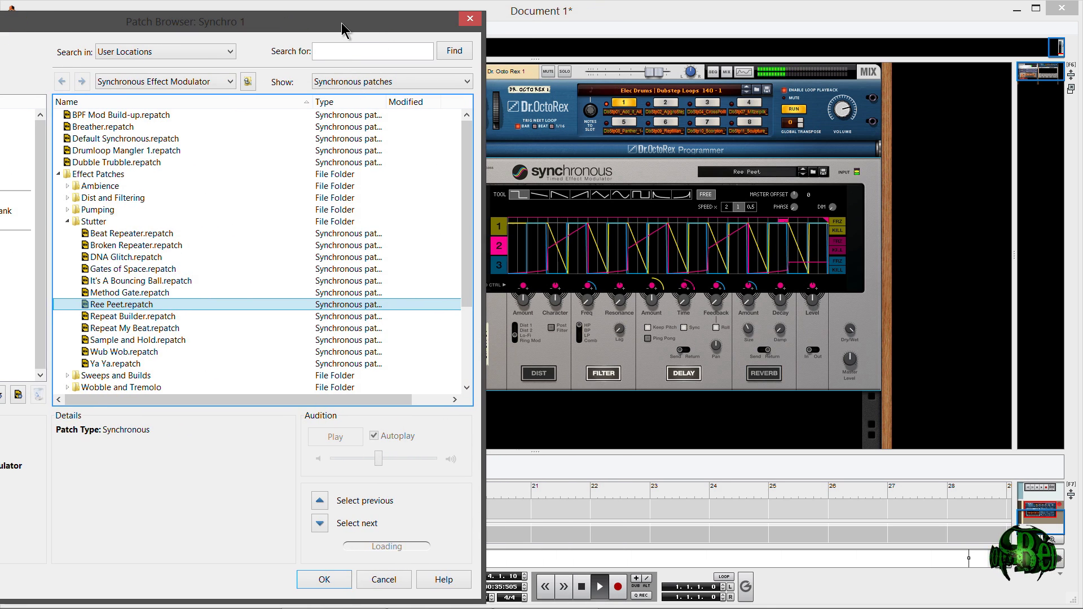
click(87, 352)
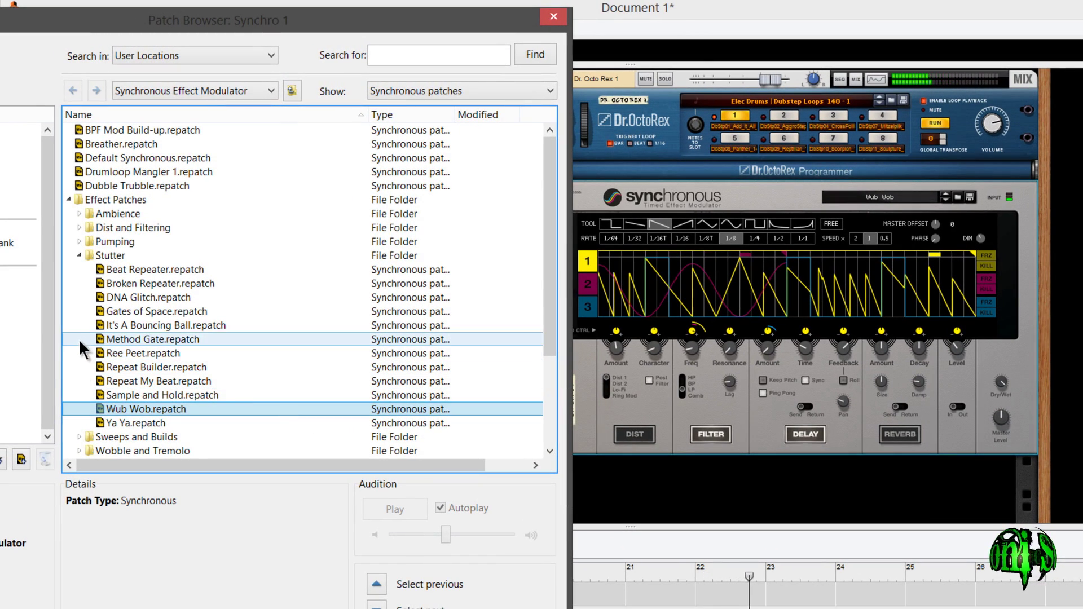
Audition the Minimal Tarnce patch and the Stutter folder's Repeat My Beat patch on the playing drum loop
scroll(77, 306, down, 2)
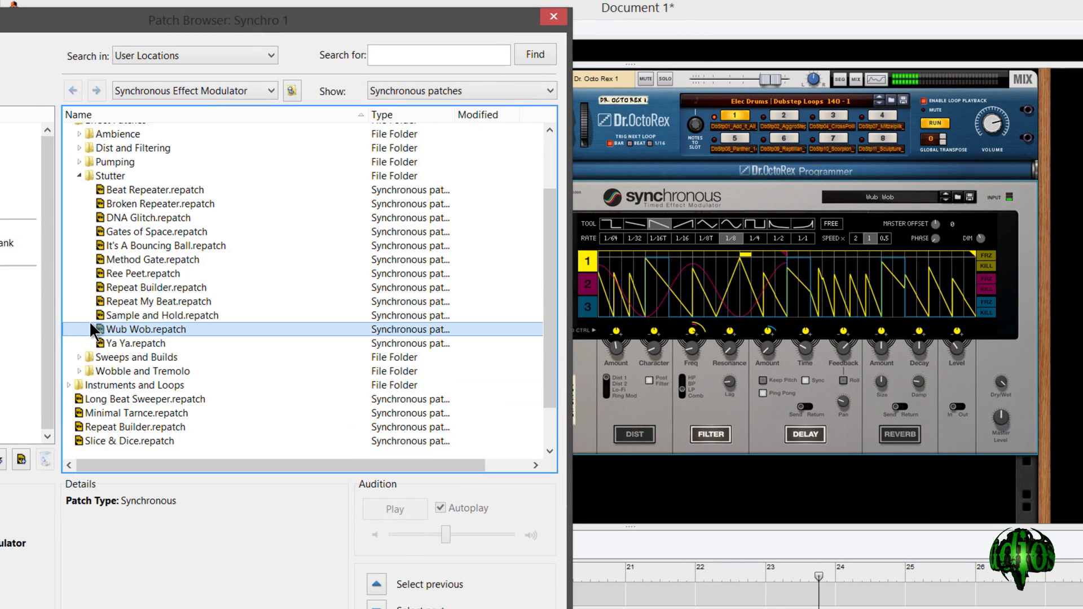
click(81, 413)
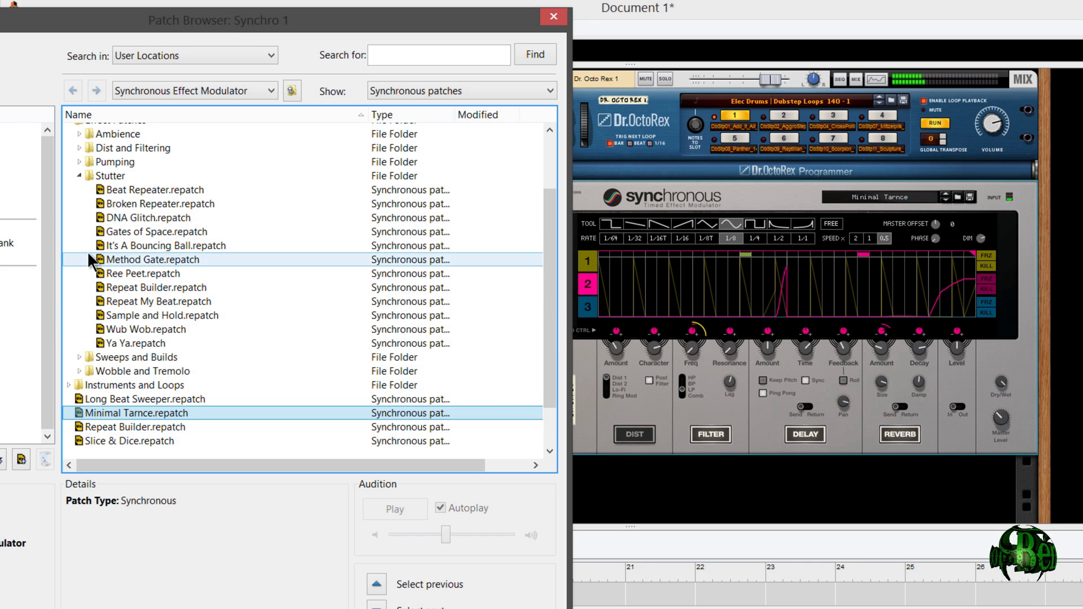
click(100, 300)
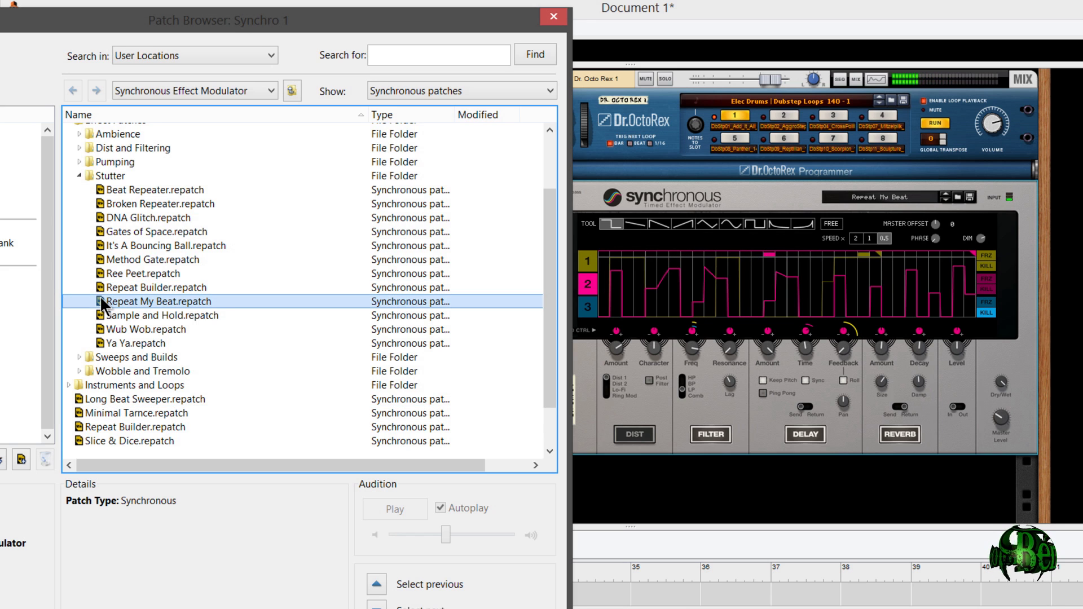
Expand the Pumping and Dist and Filtering patch folders, and audition Drumloop Mangler 1 and Drumloop Mangler 2
click(79, 161)
click(79, 158)
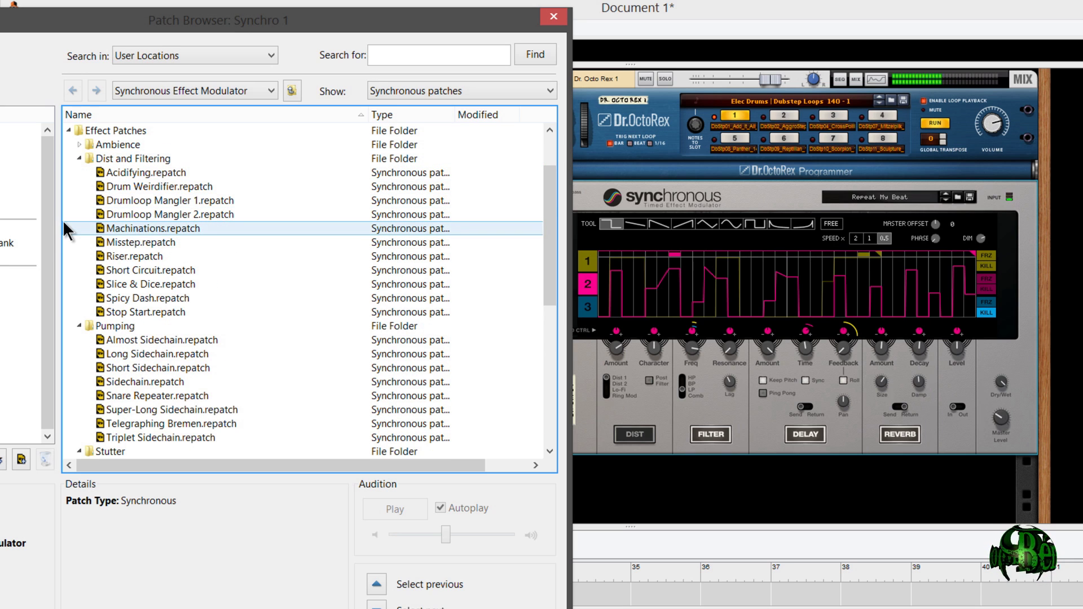
click(133, 201)
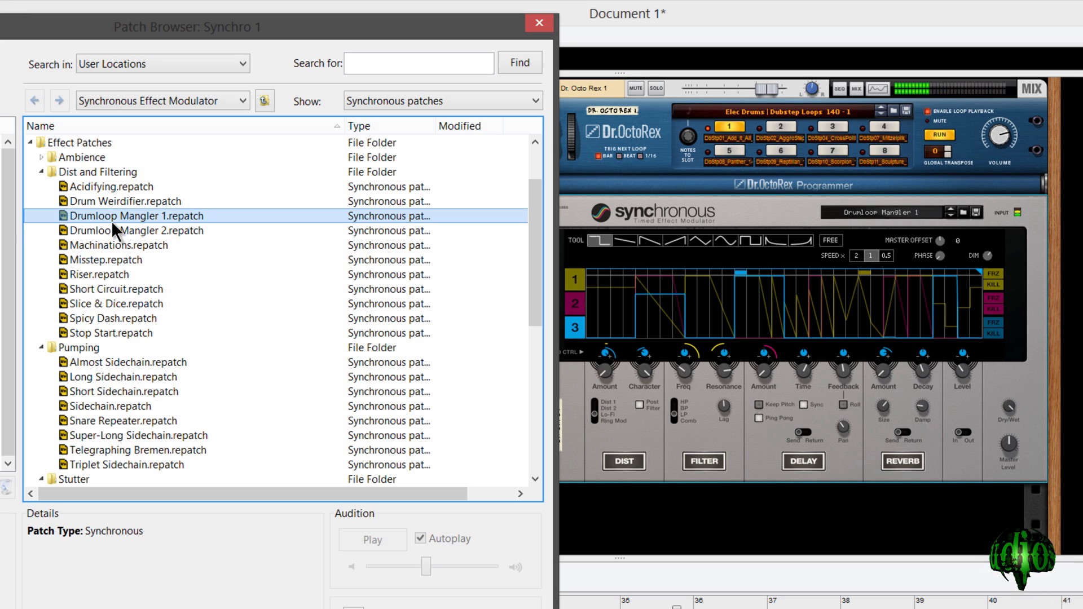
click(65, 231)
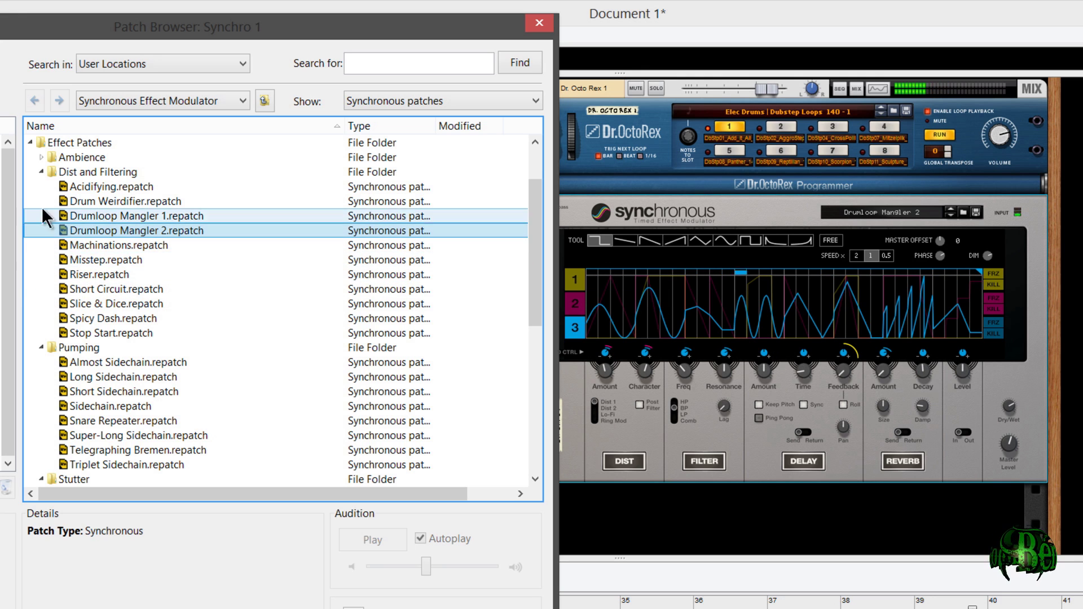
Expand the Ambience patch folder and audition In The Caves and Ambient Creator
click(41, 157)
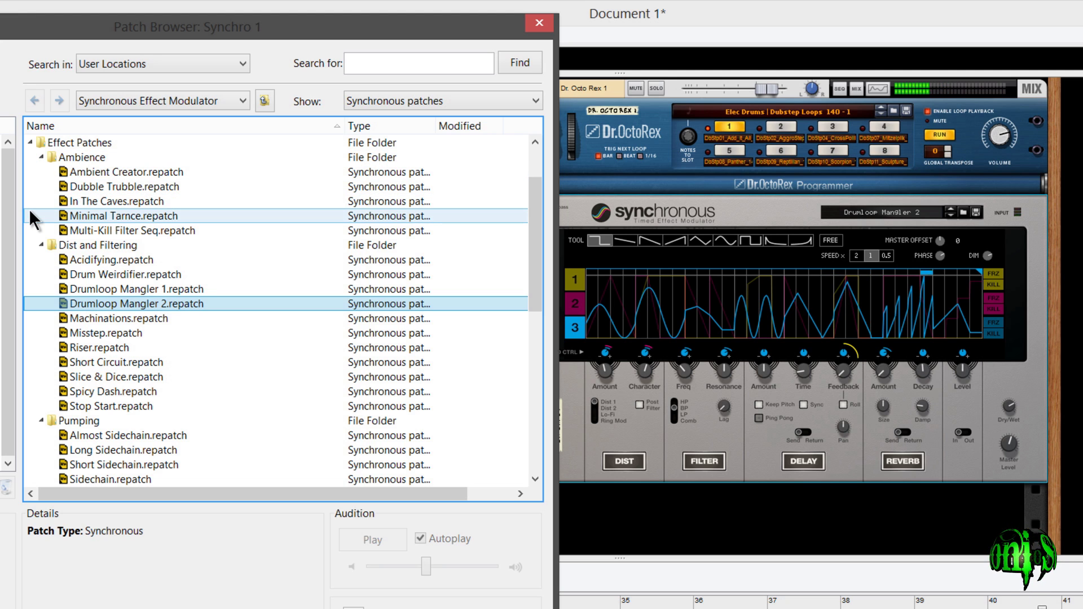
click(72, 201)
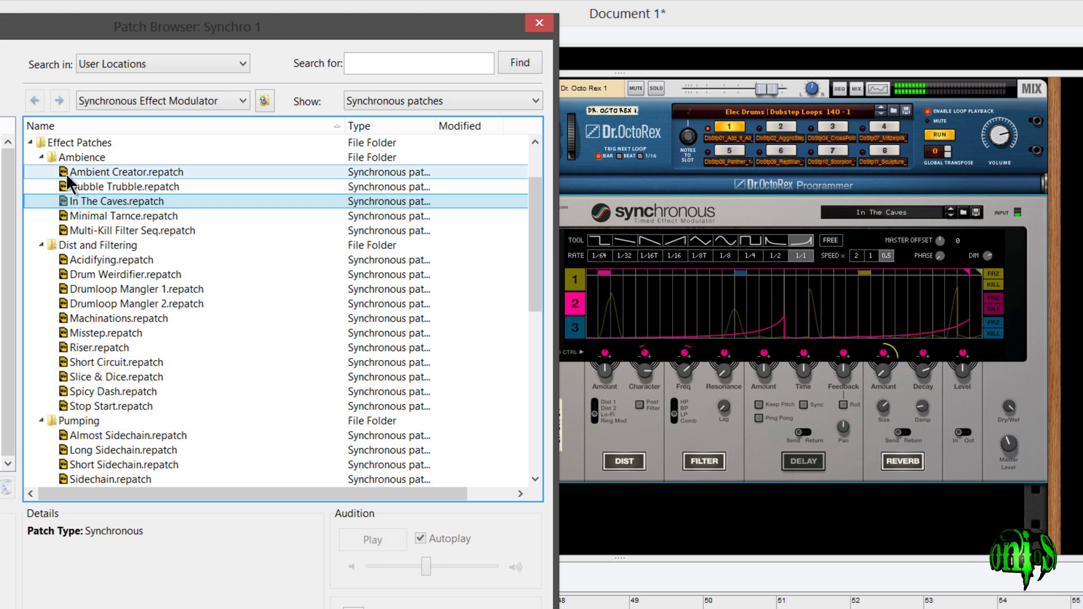
click(66, 173)
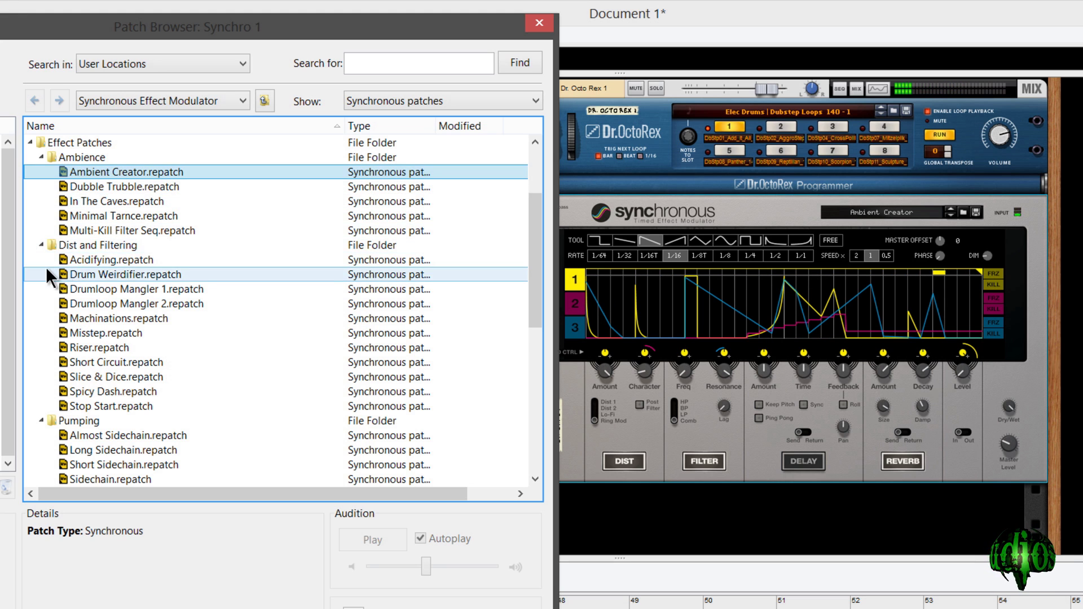
Audition the It's A Bouncing Ball patch from the Stutter folder
scroll(45, 266, down, 3)
scroll(44, 267, down, 2)
scroll(44, 267, down, 1)
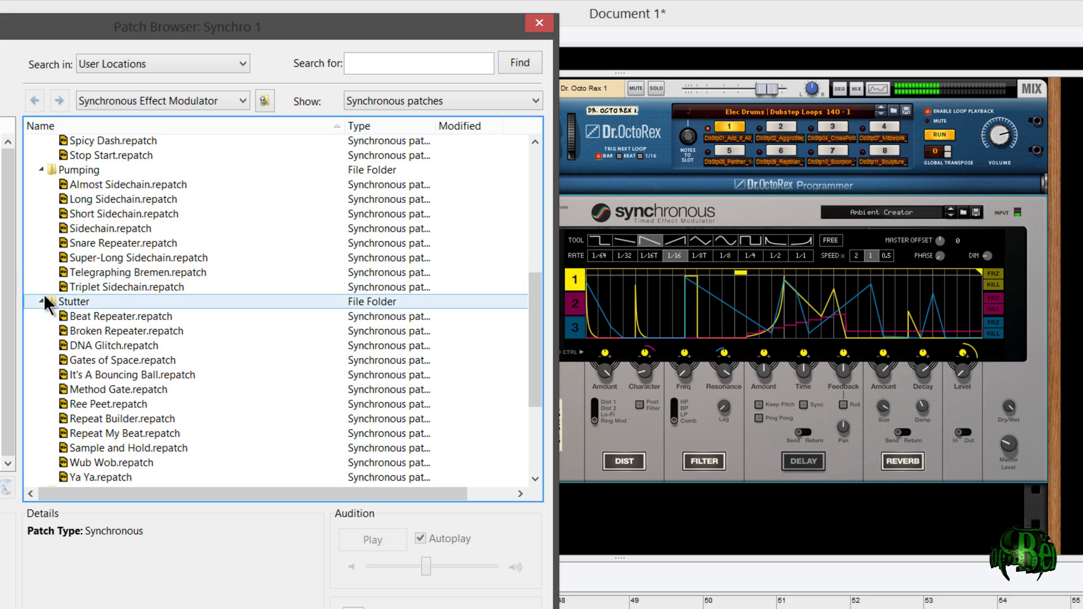
click(69, 373)
Expand the Wobble and Tremolo patch folder, audition Awkward Robot, and load the Auto Wobbler patch into Synchronous
scroll(46, 314, down, 2)
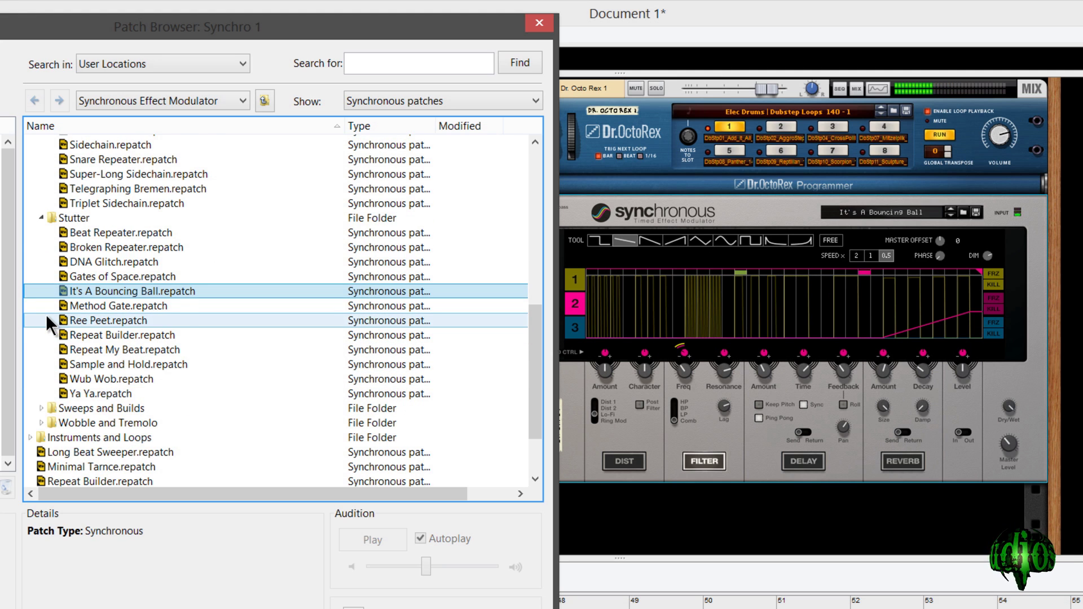
scroll(46, 314, down, 1)
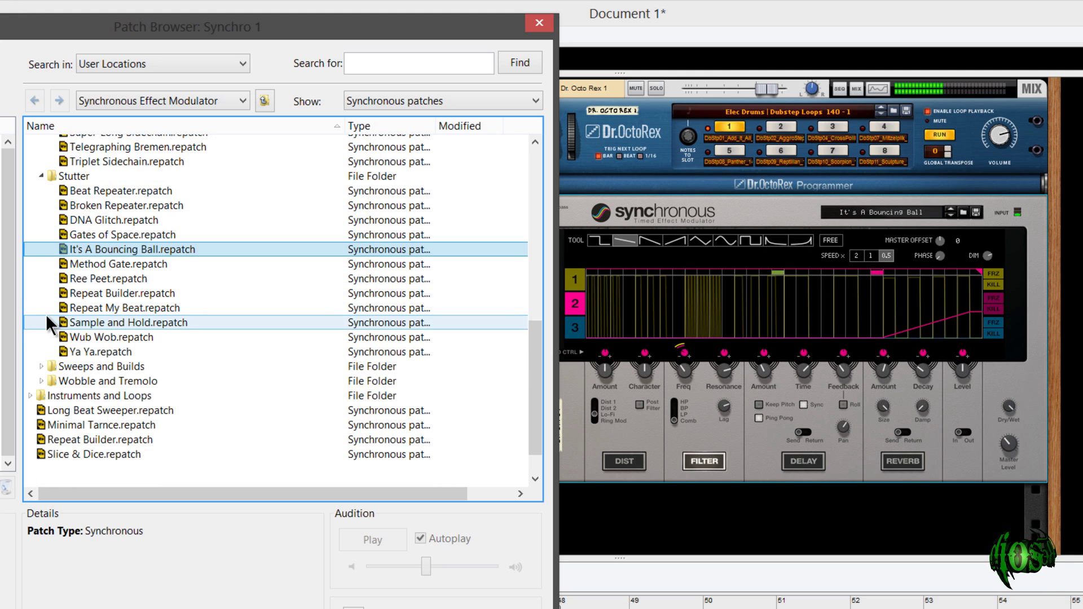
click(41, 381)
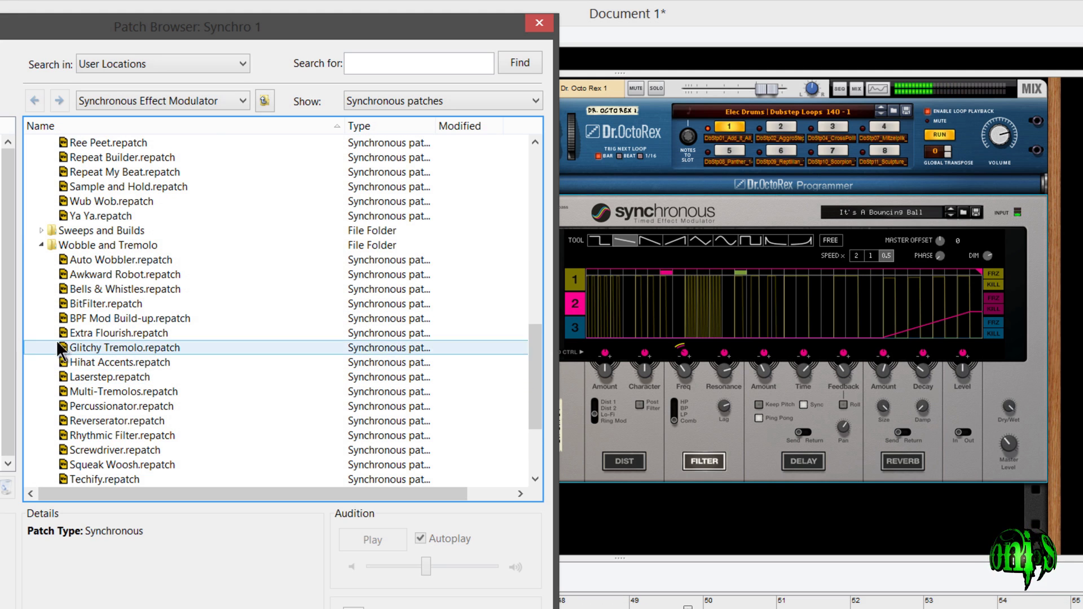
click(63, 274)
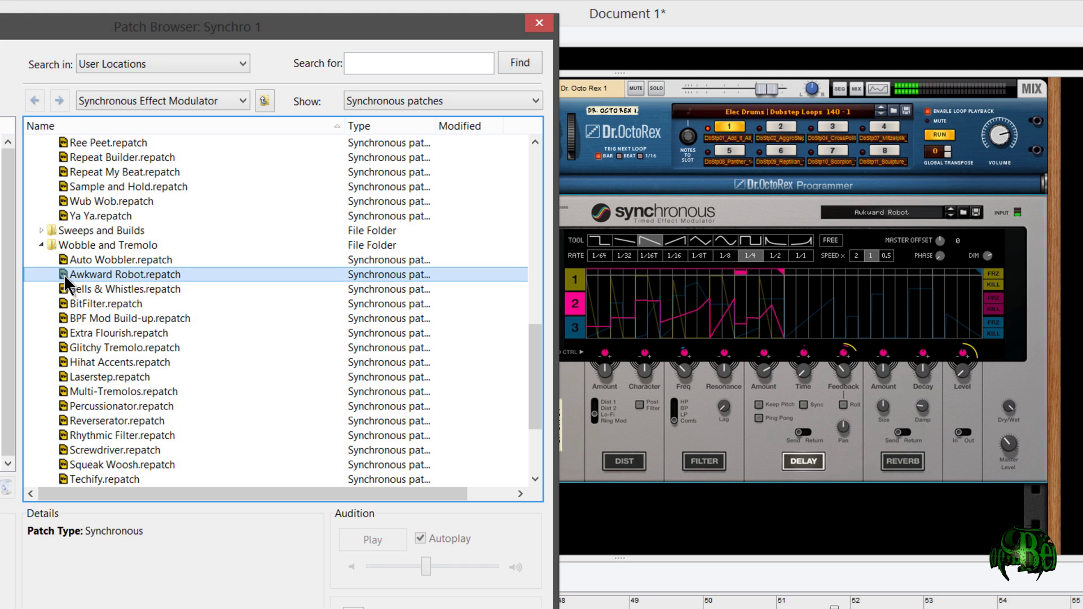
click(66, 261)
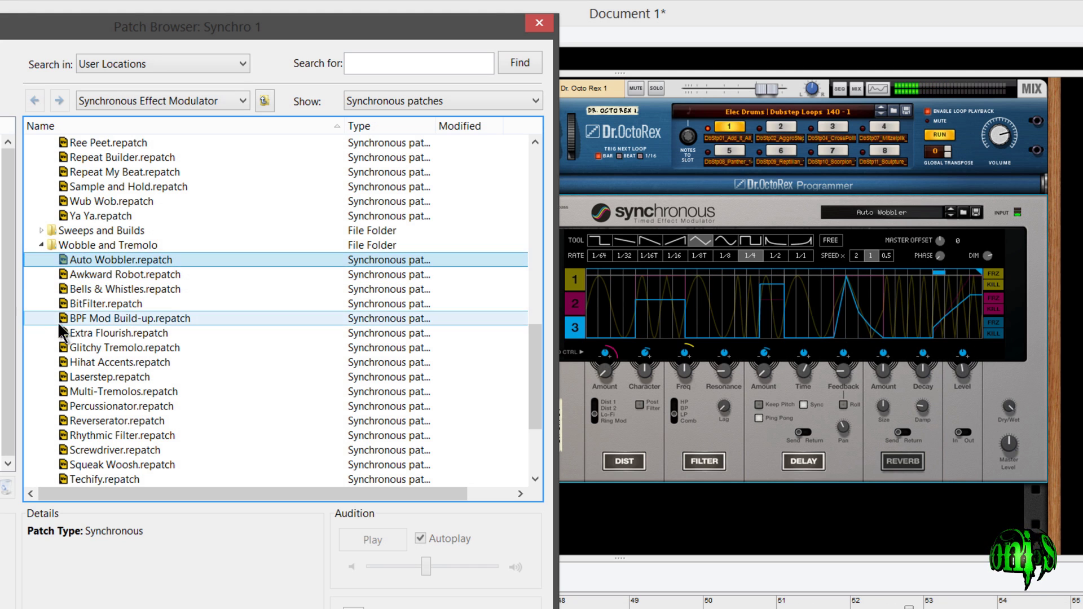
scroll(43, 333, down, 2)
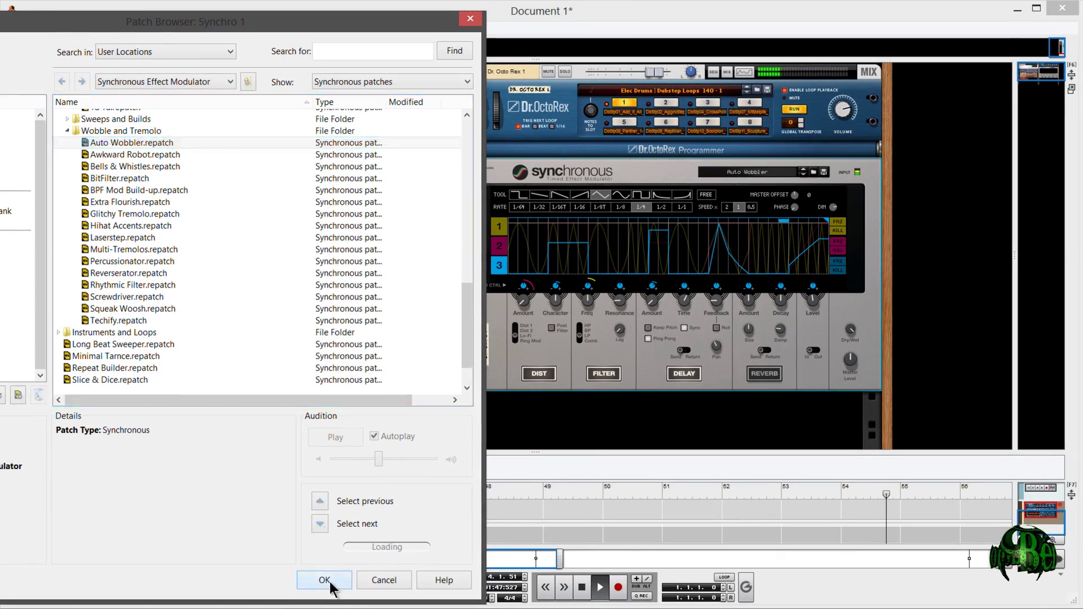
click(324, 580)
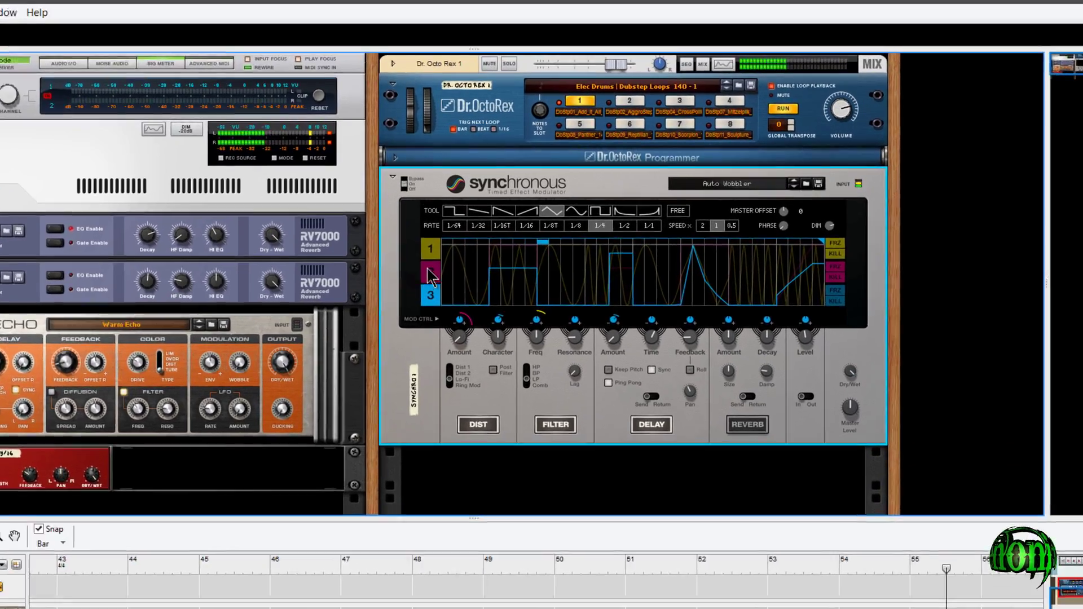
Draw three rising straight-line ramps across modulation curve 1 in Synchronous with the line tool
click(499, 225)
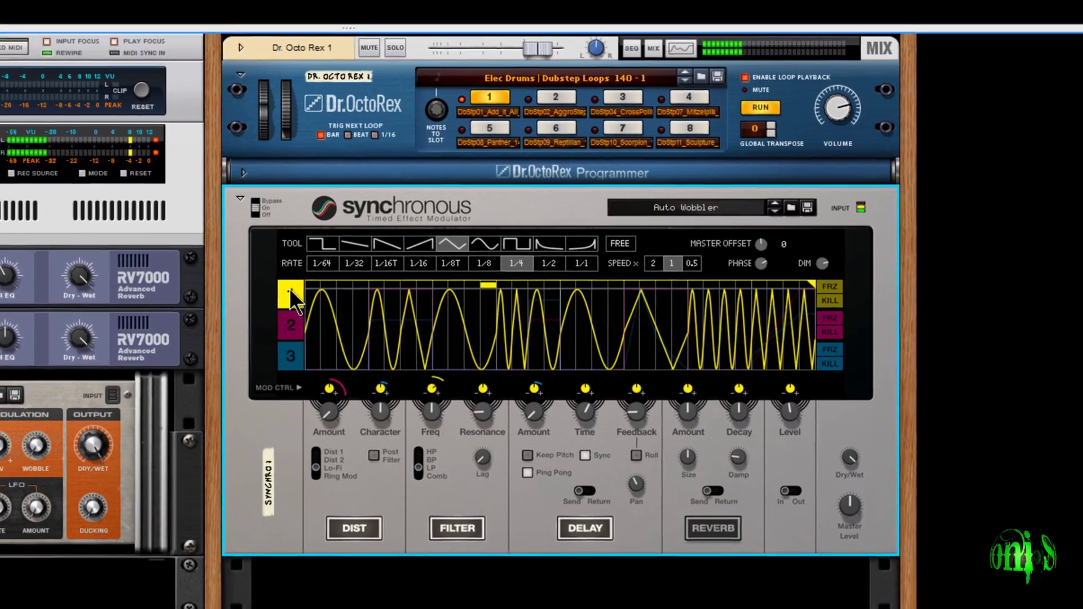
click(356, 243)
drag(316, 358, 383, 296)
drag(418, 363, 598, 296)
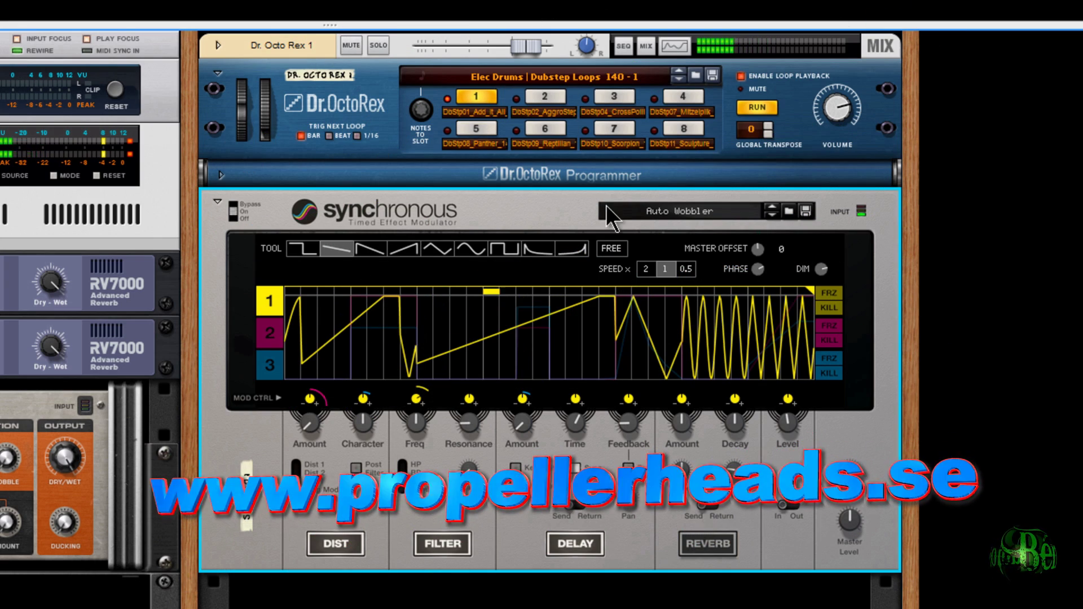
mouse_move(666, 367)
mouse_down()
mouse_move(755, 280)
mouse_move(792, 285)
mouse_up()
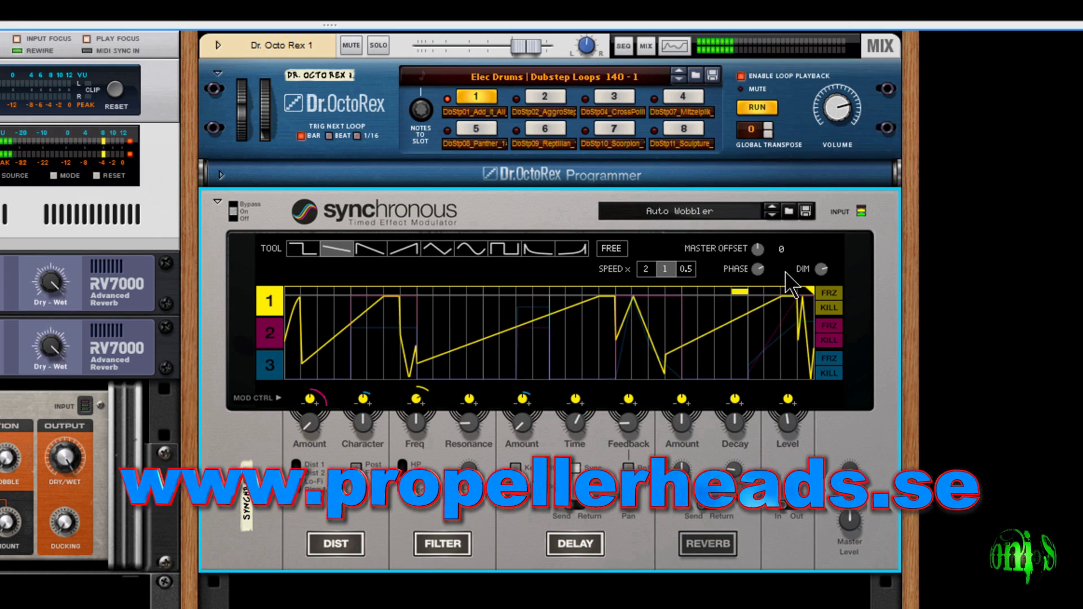
Draw rising ramps in the first half of modulation curve 3 with the ramp-up shape tool
click(270, 364)
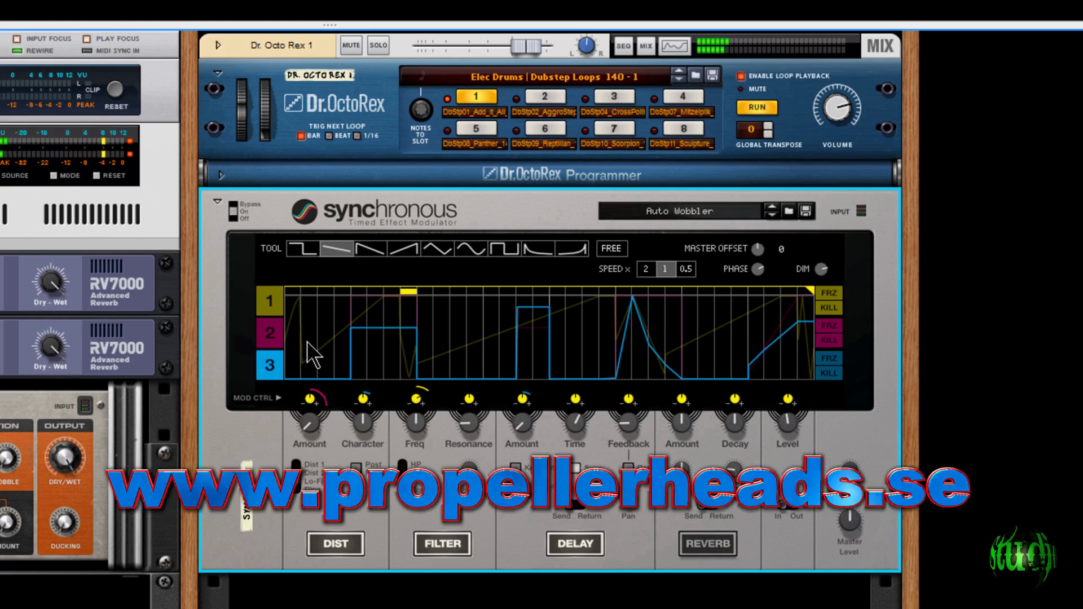
click(407, 248)
mouse_move(381, 357)
mouse_down()
mouse_move(446, 322)
mouse_move(477, 285)
mouse_up()
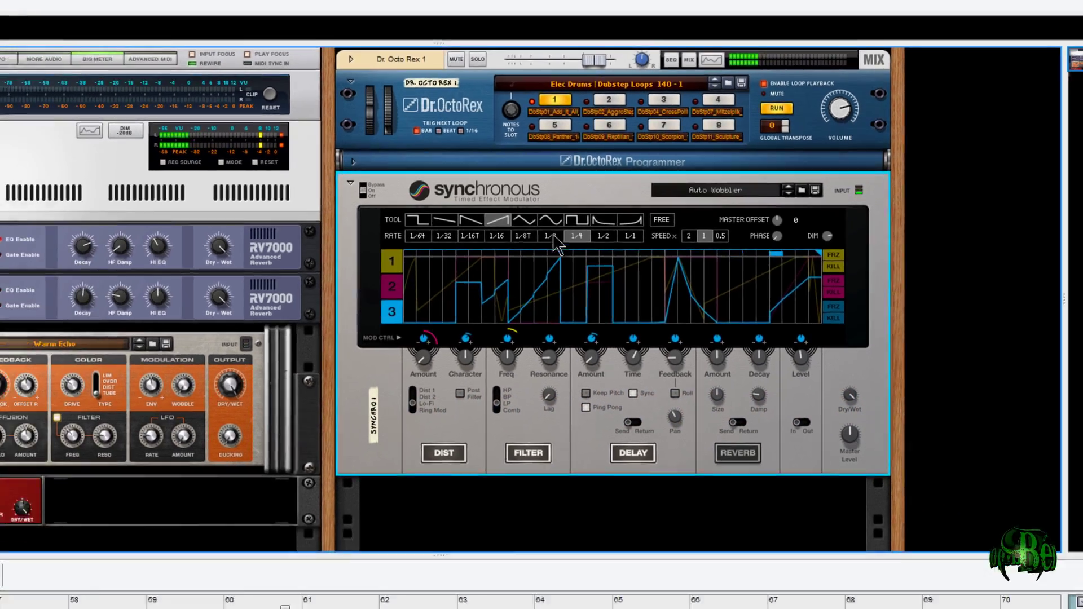